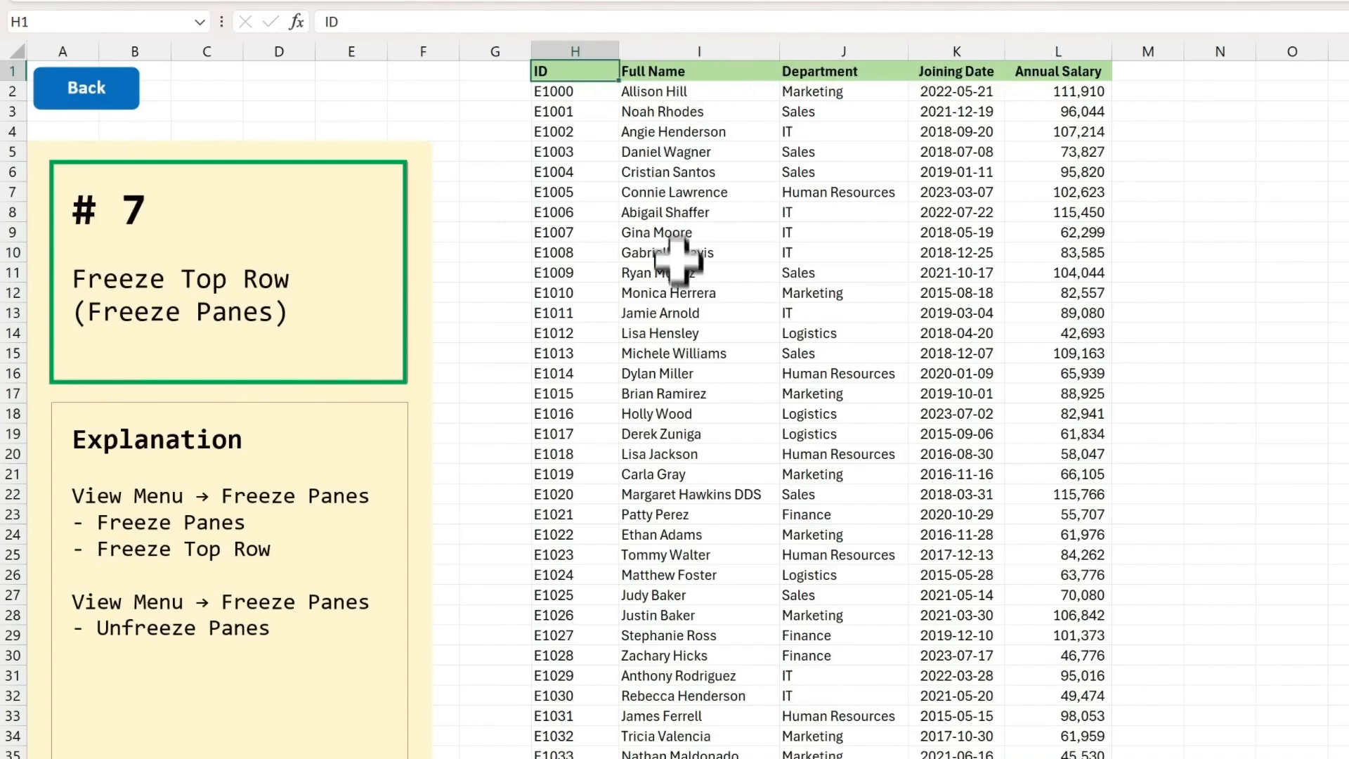
# - Freeze the top row of the worksheet so the employee table's header row stays in view
pyautogui.scroll(-7, 710, 330)
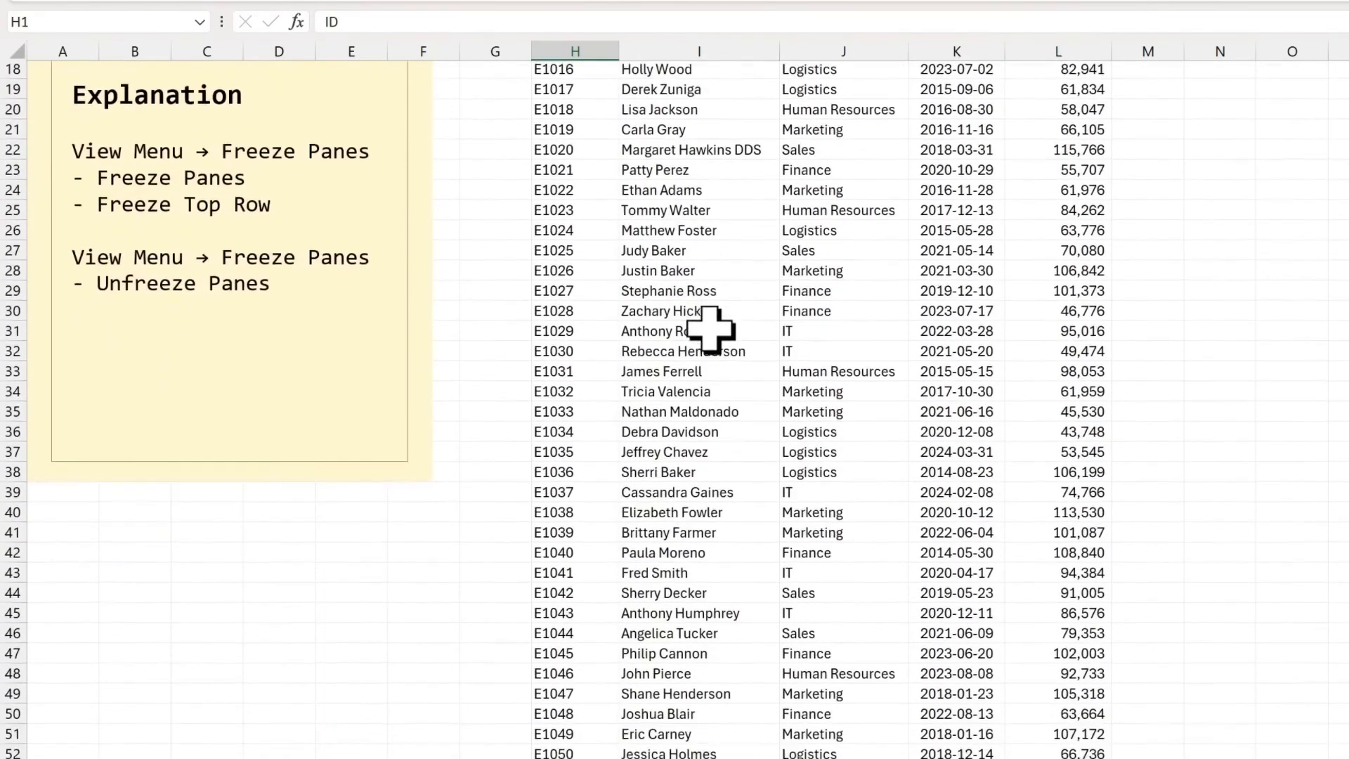
pyautogui.scroll(7, 710, 328)
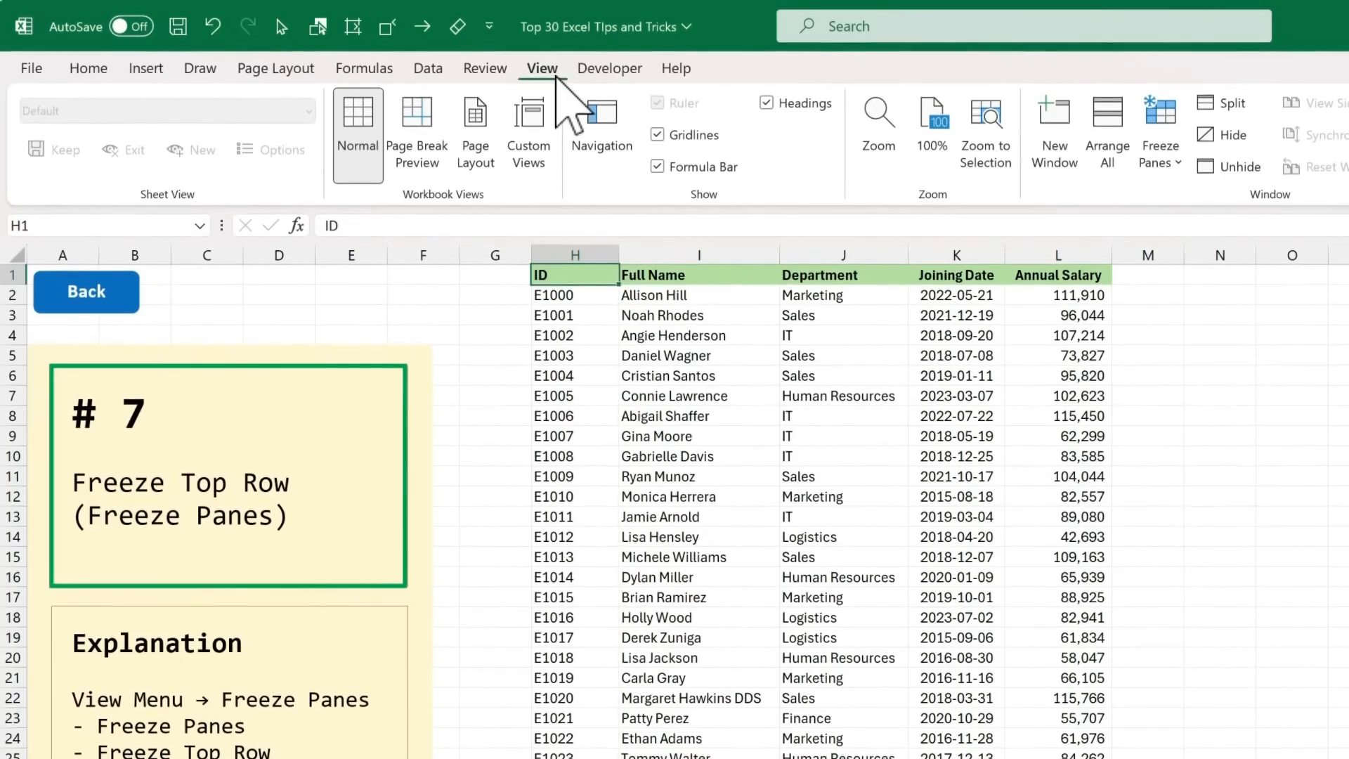
pyautogui.click(1158, 164)
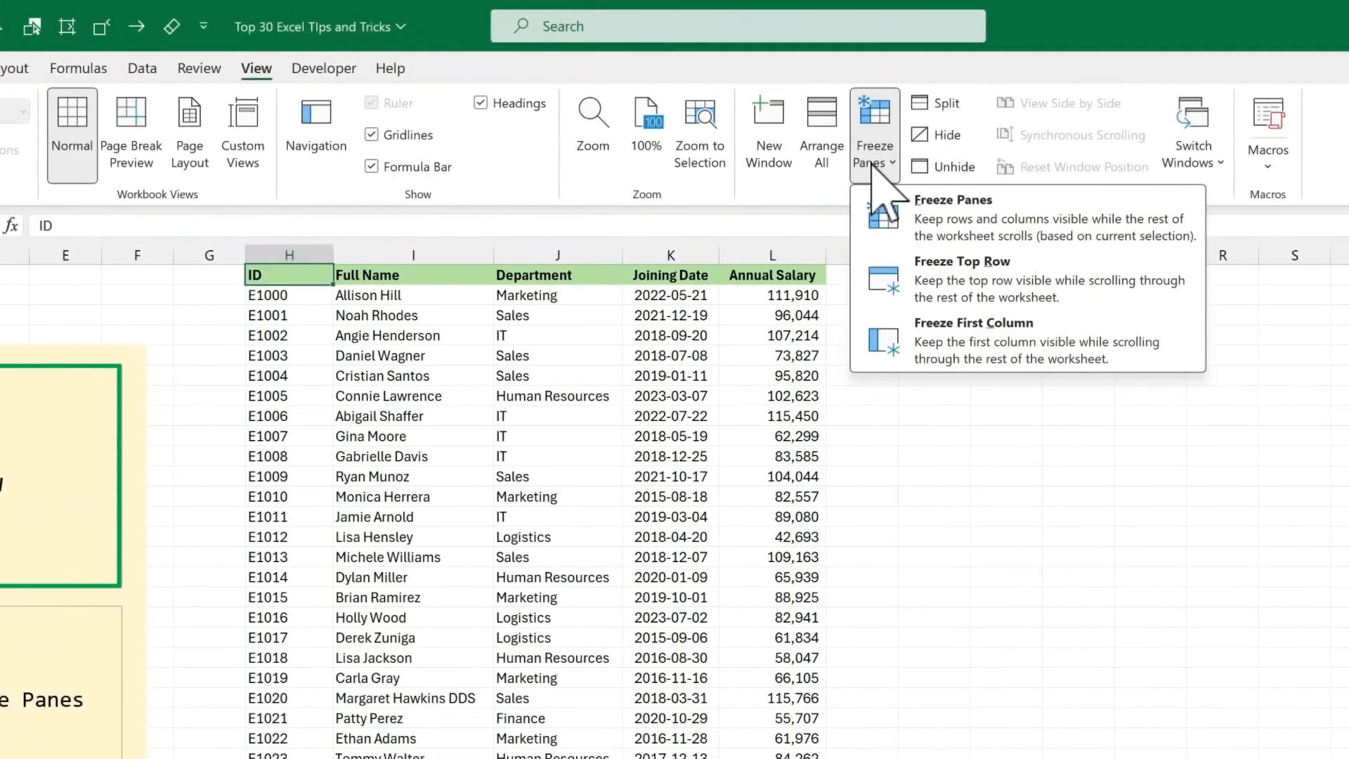
pyautogui.click(1011, 279)
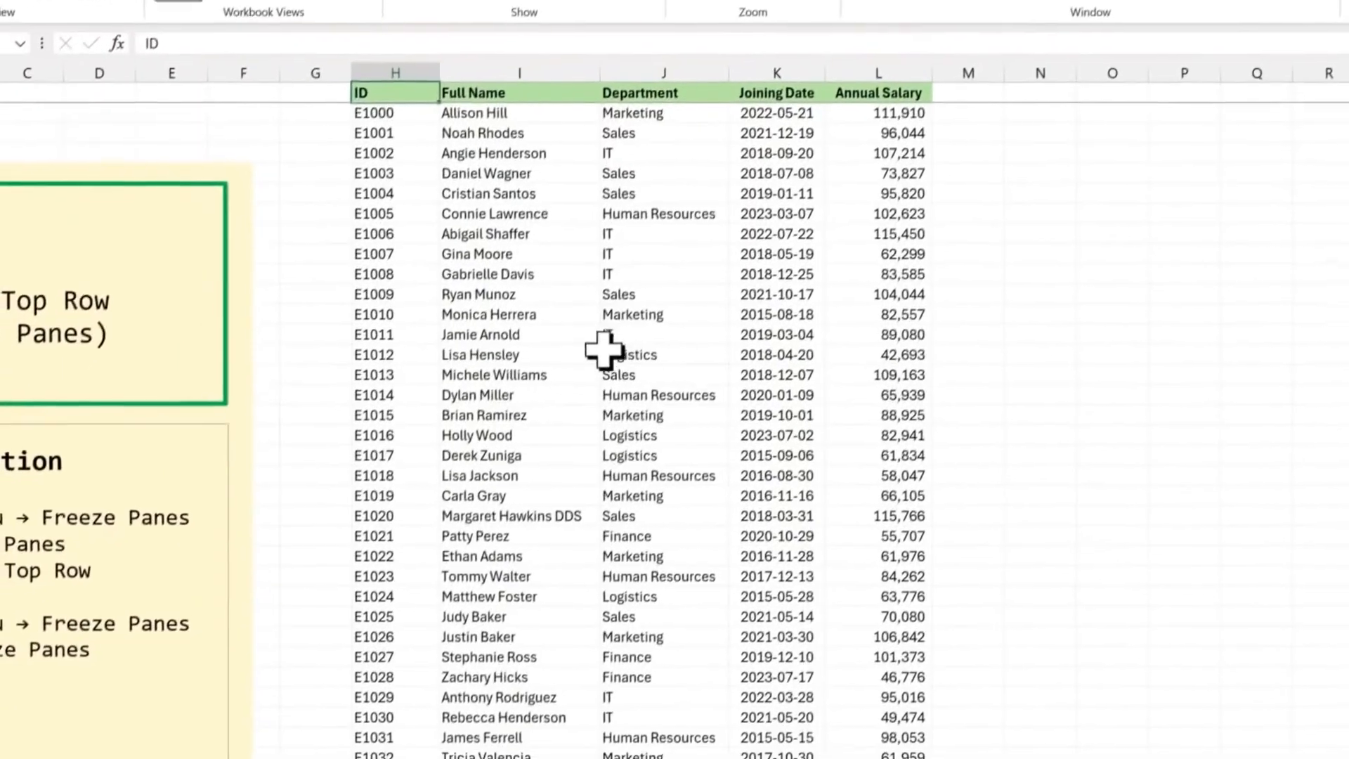
pyautogui.scroll(-6, 497, 520)
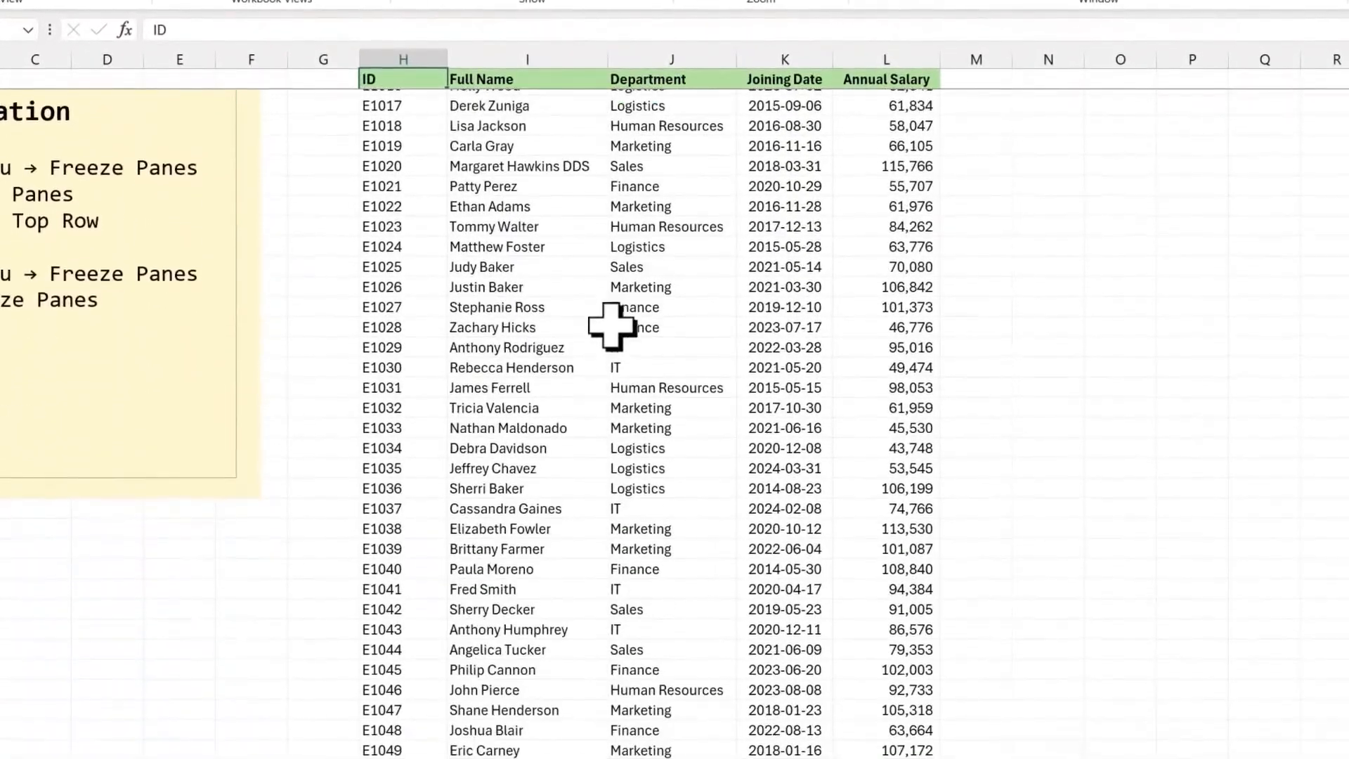
pyautogui.scroll(-2, 611, 327)
pyautogui.scroll(6, 611, 326)
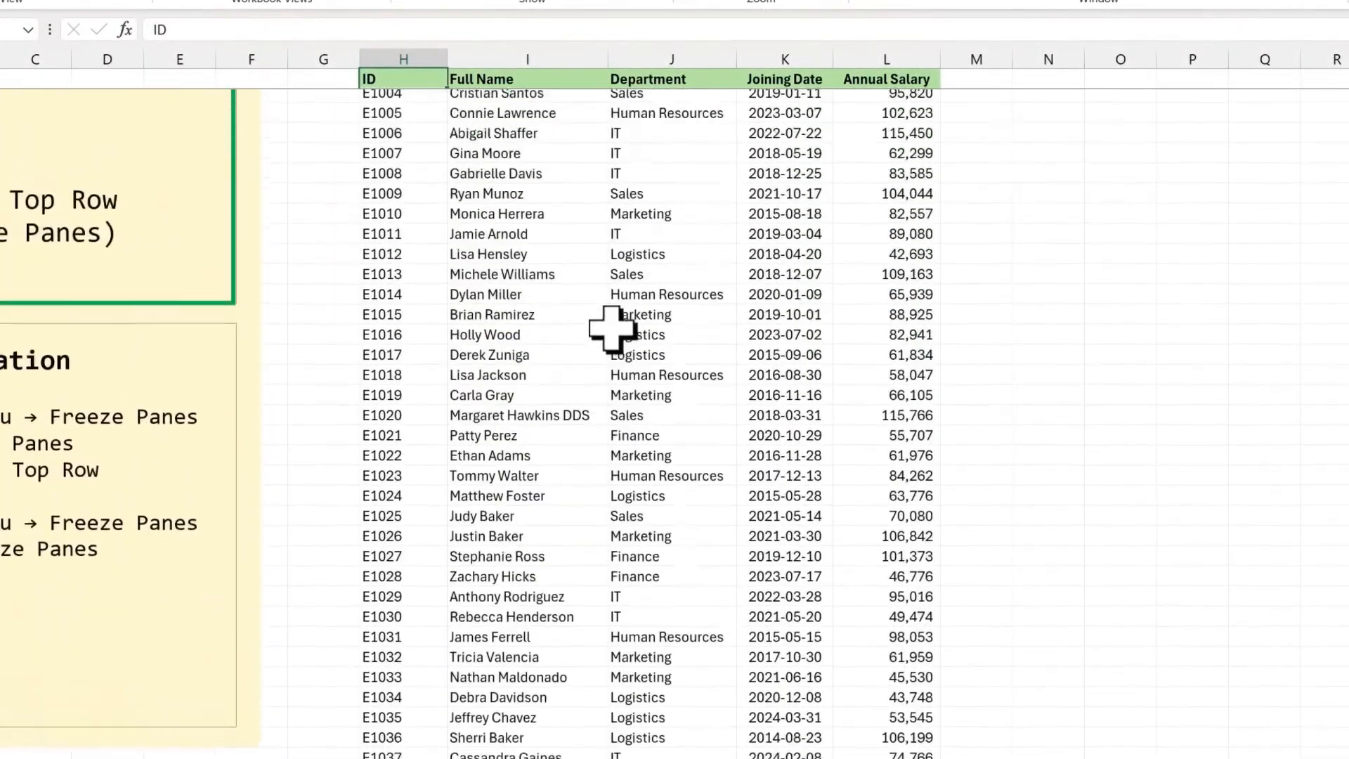
pyautogui.scroll(2, 612, 326)
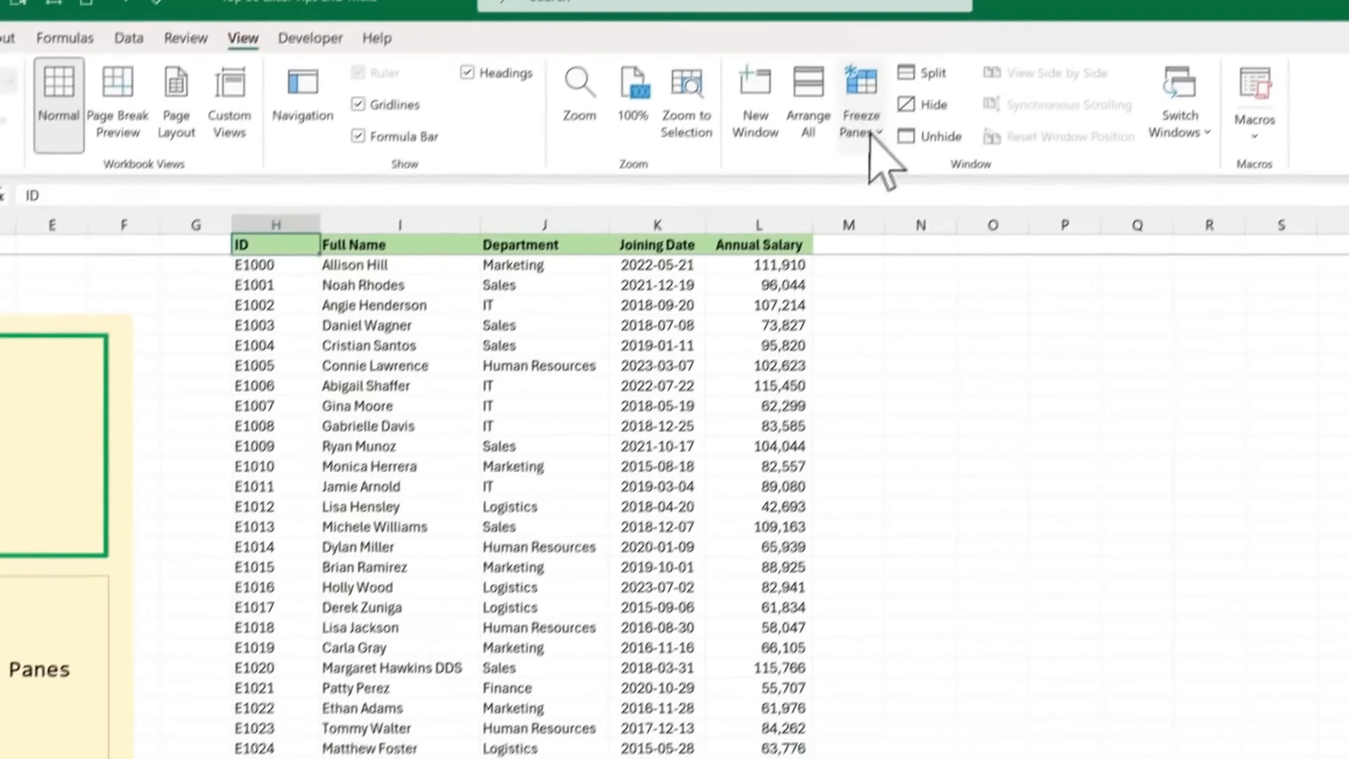
# - Unfreeze the top row and freeze the panes at cell I2 to lock the header row and ID column
pyautogui.click(855, 149)
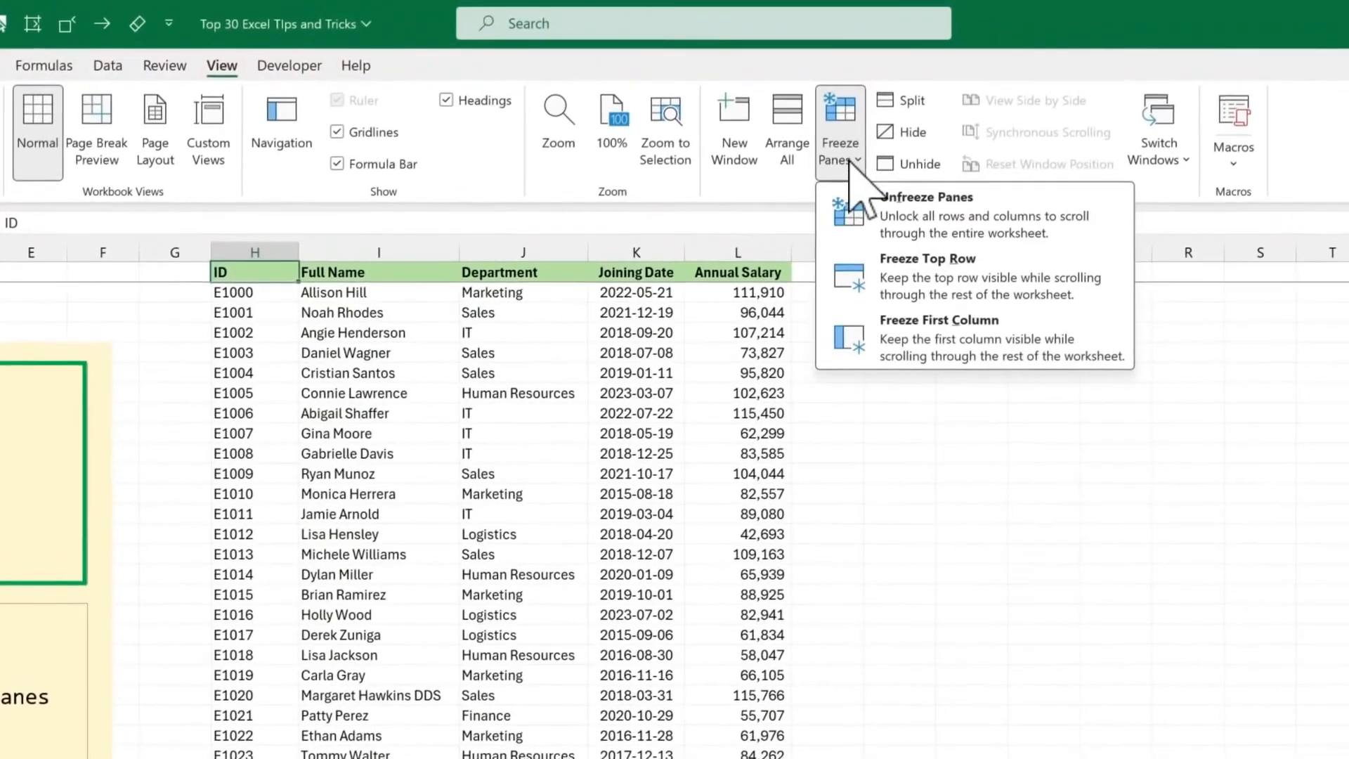
pyautogui.click(882, 231)
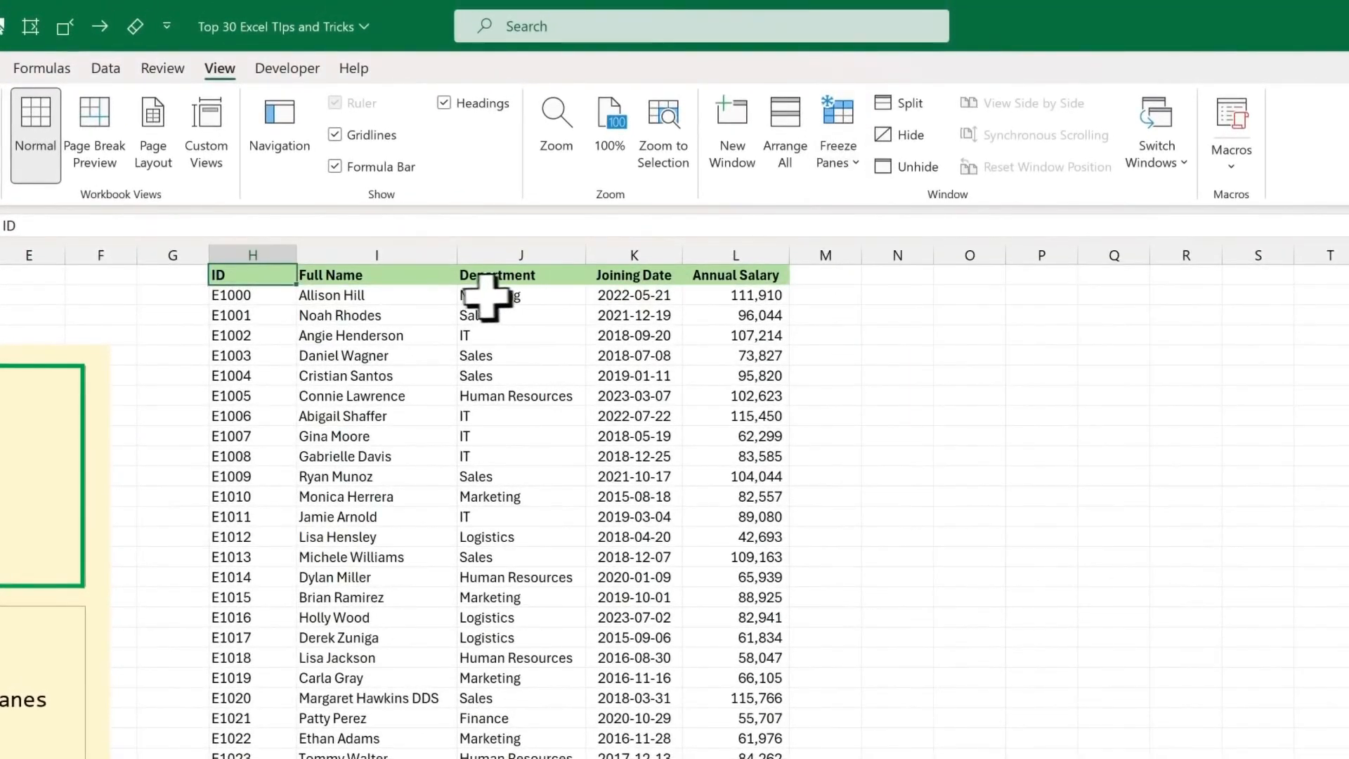
pyautogui.click(402, 296)
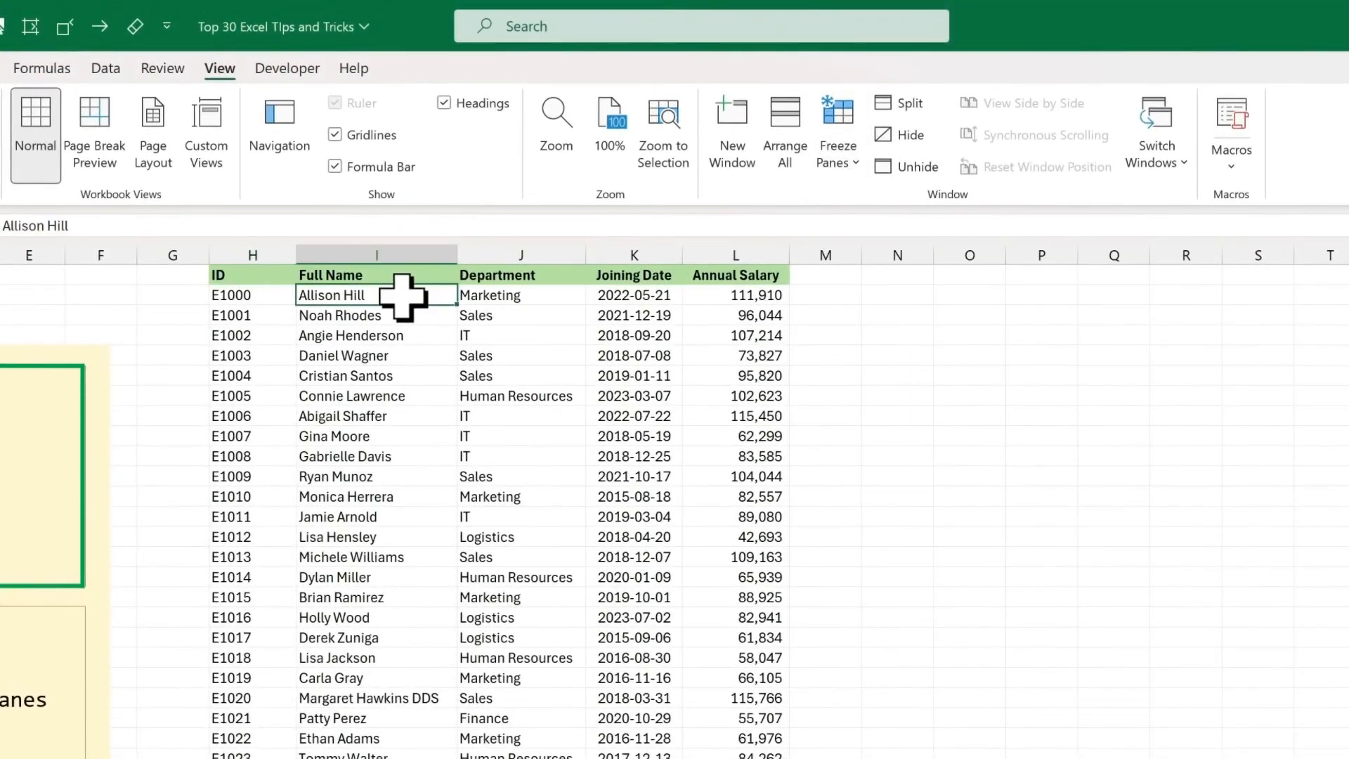
pyautogui.click(846, 161)
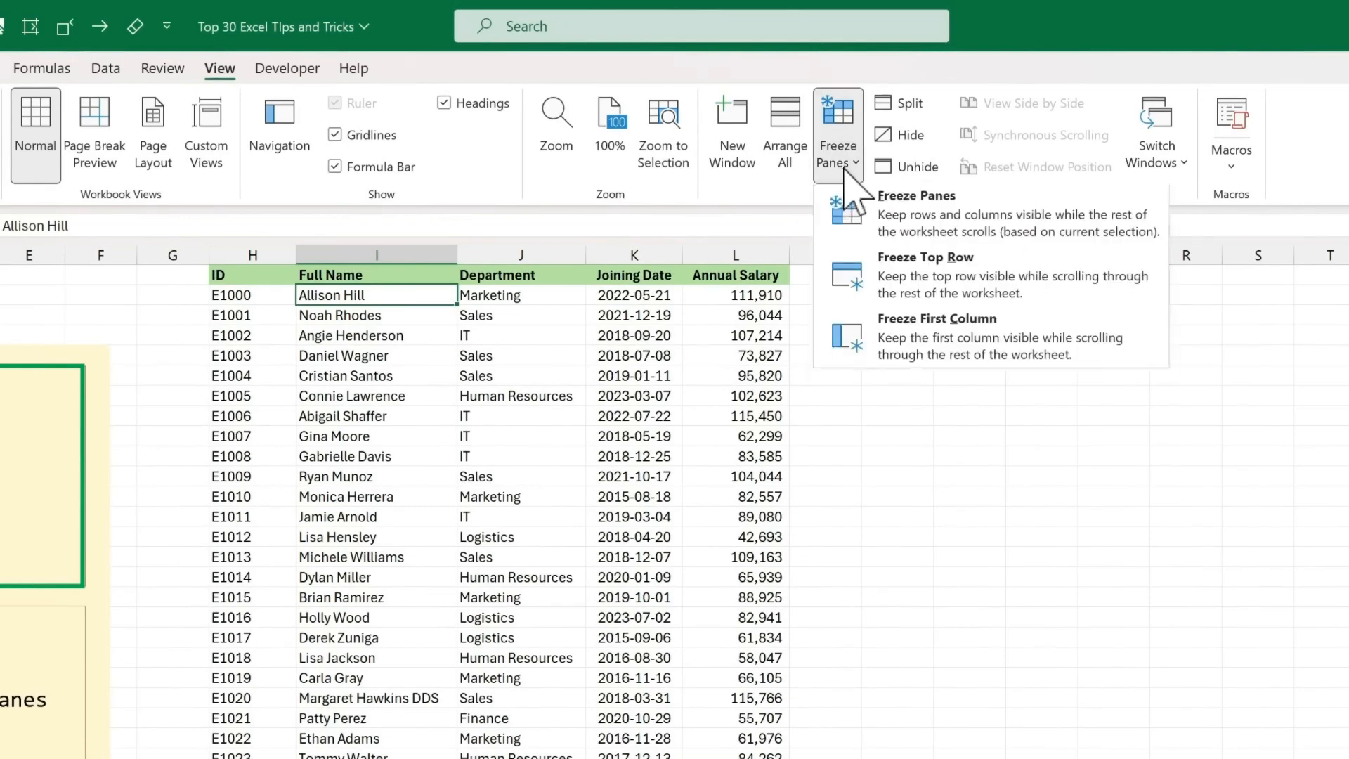
pyautogui.click(892, 225)
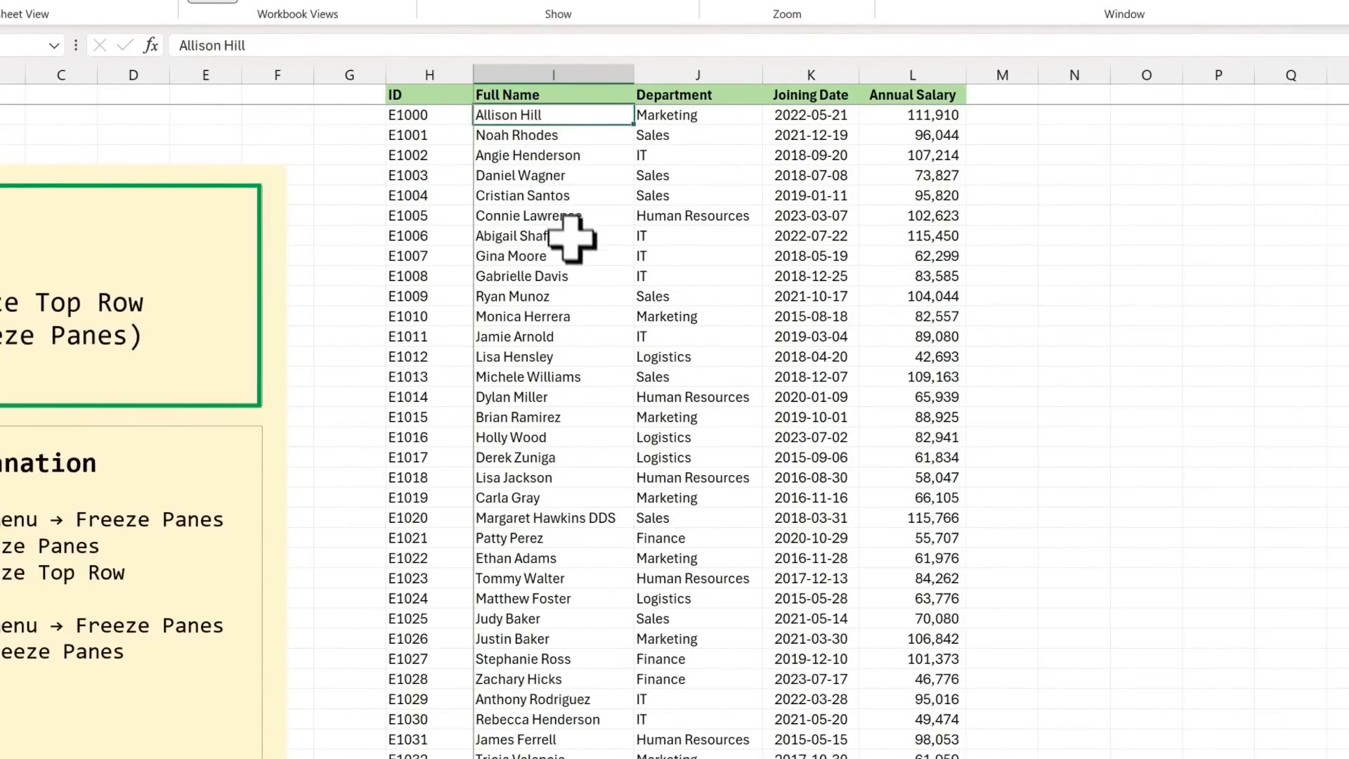
pyautogui.scroll(-4, 572, 239)
pyautogui.scroll(4, 573, 235)
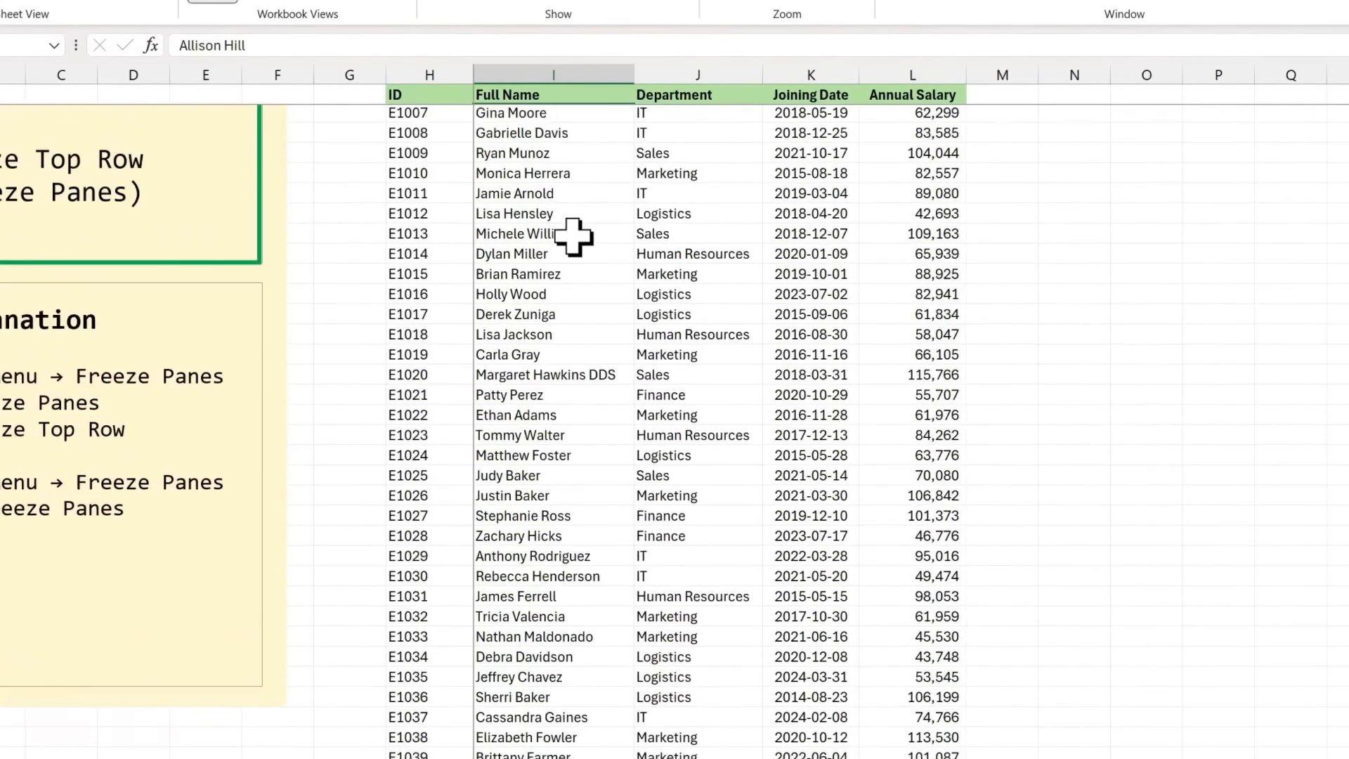
pyautogui.hscroll(2, 635, 225)
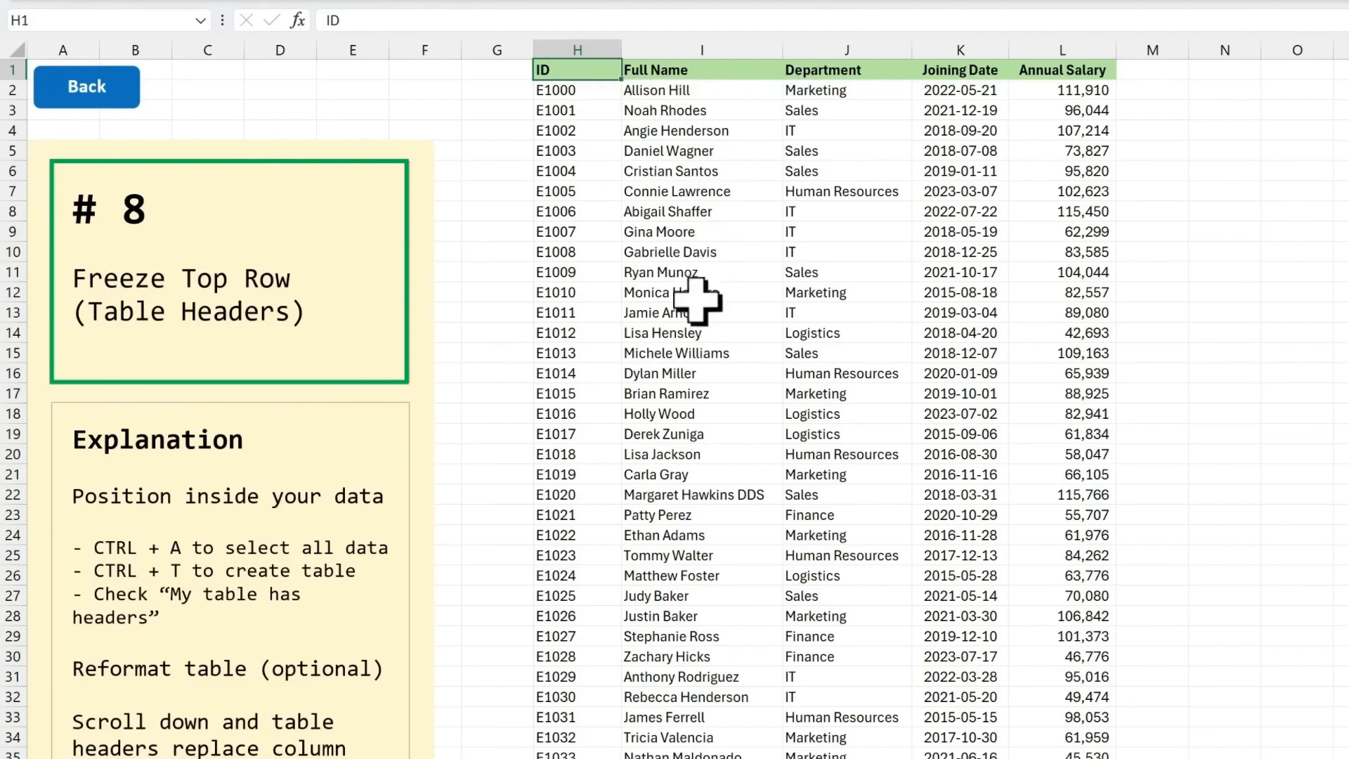
# - Convert the whole employee data range H1:L151 into a table that has headers
pyautogui.scroll(-4, 696, 284)
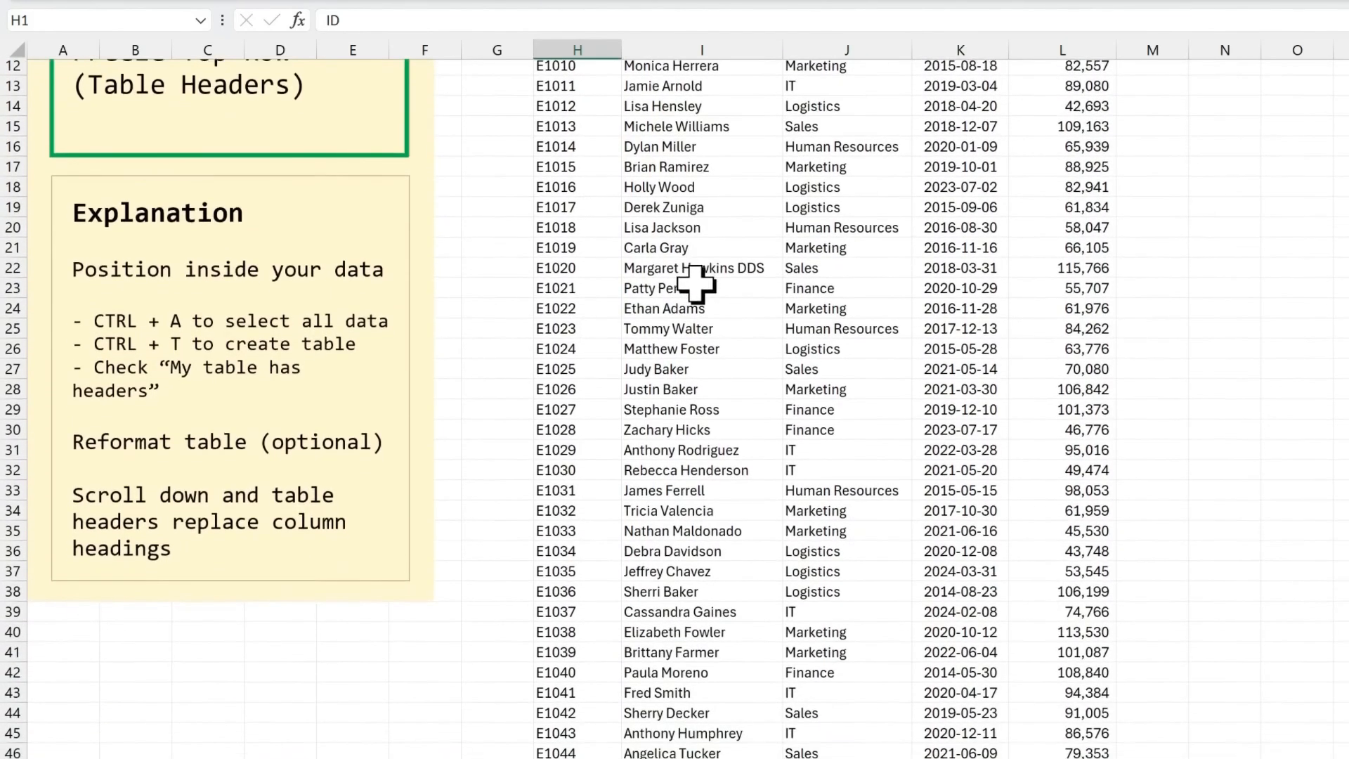
pyautogui.scroll(4, 696, 284)
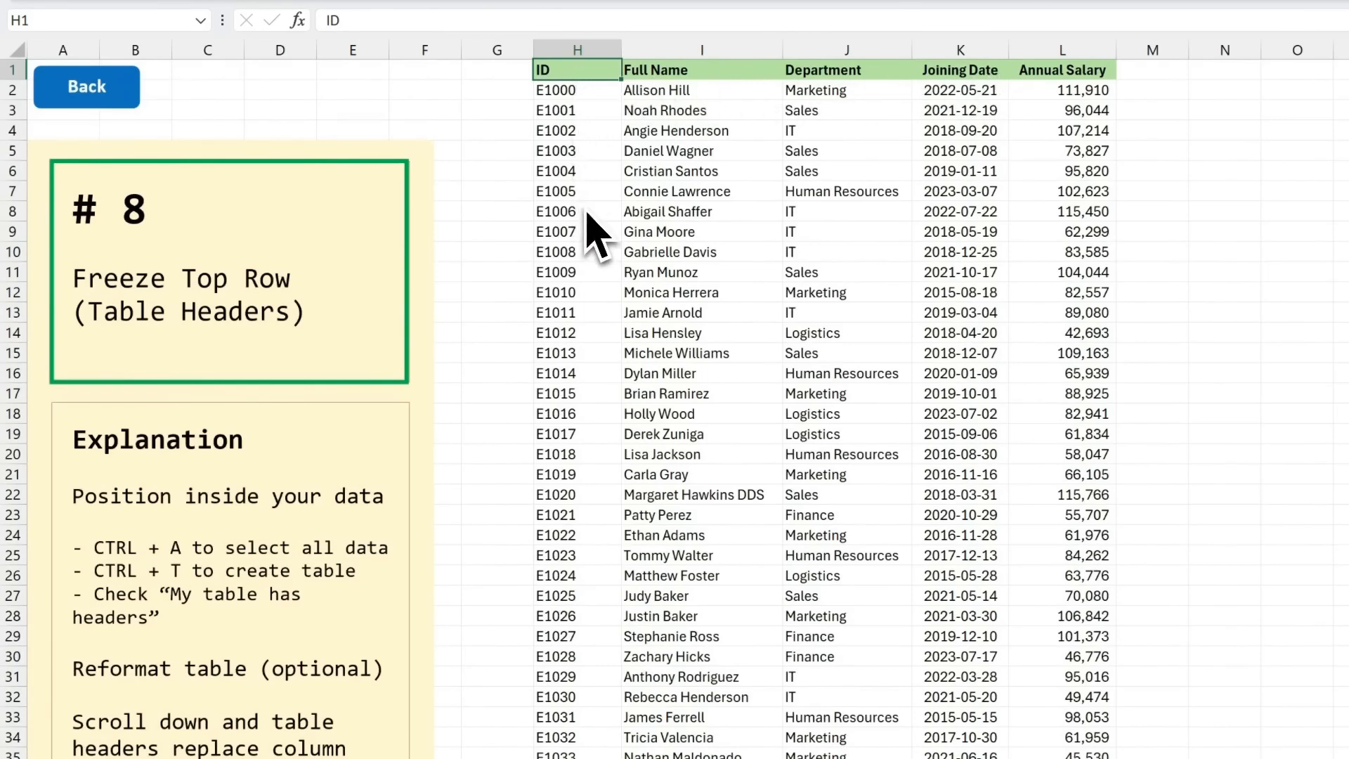
pyautogui.click(594, 91)
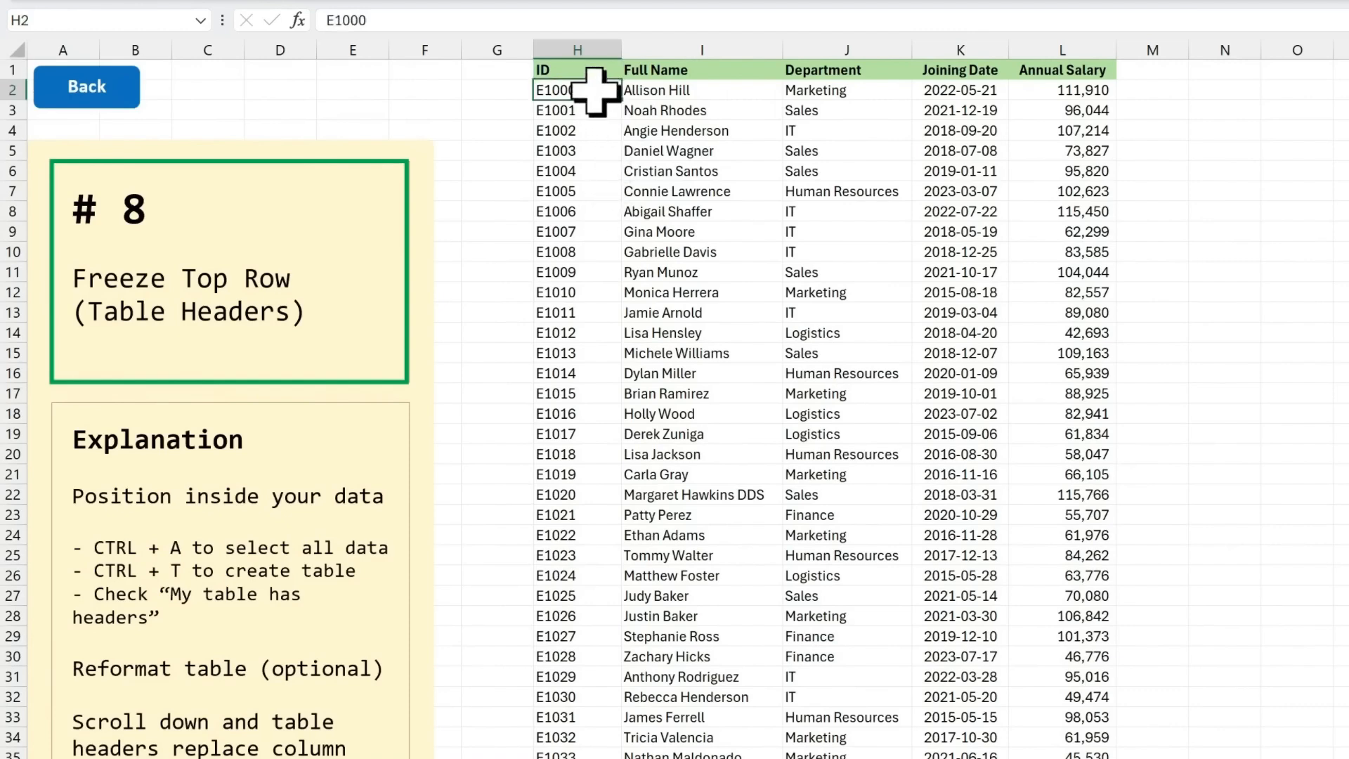
pyautogui.hotkey('ctrl', 'a')
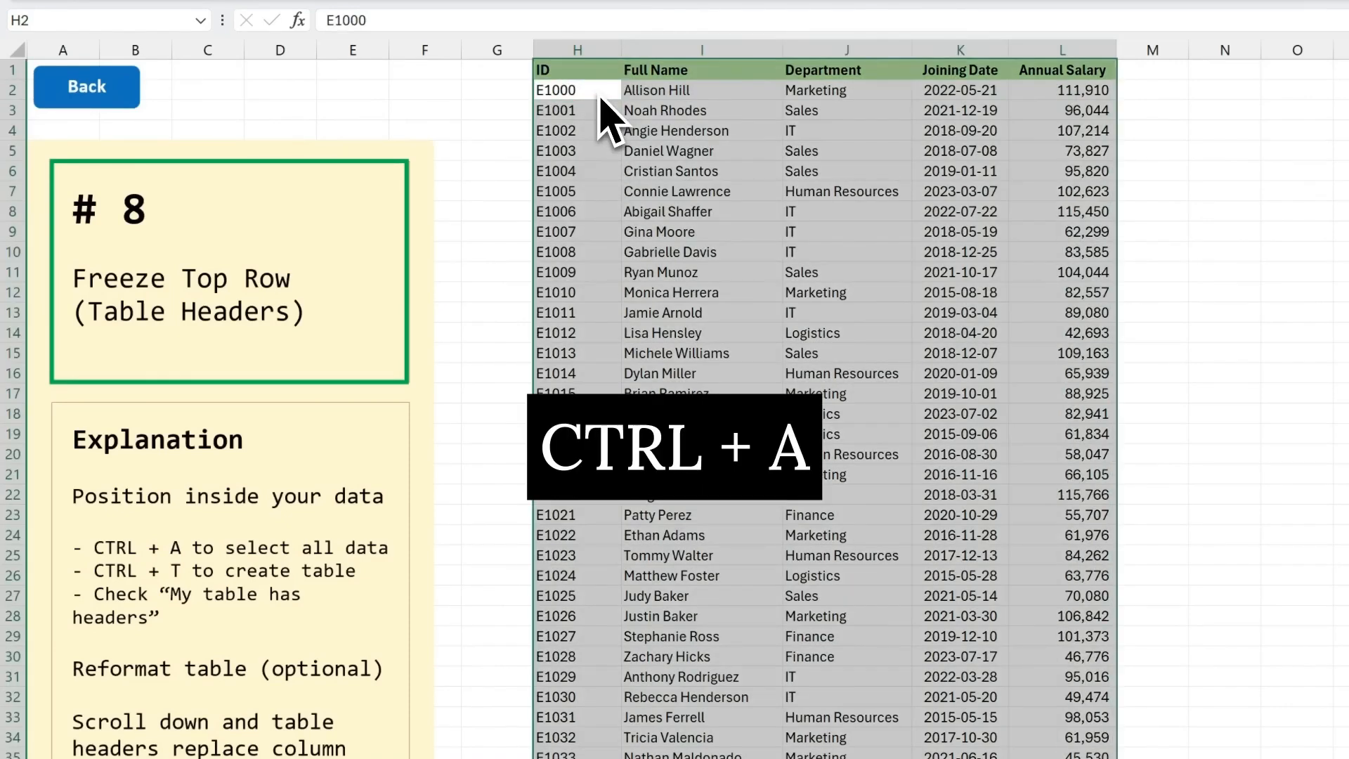
pyautogui.hotkey('ctrl', 't')
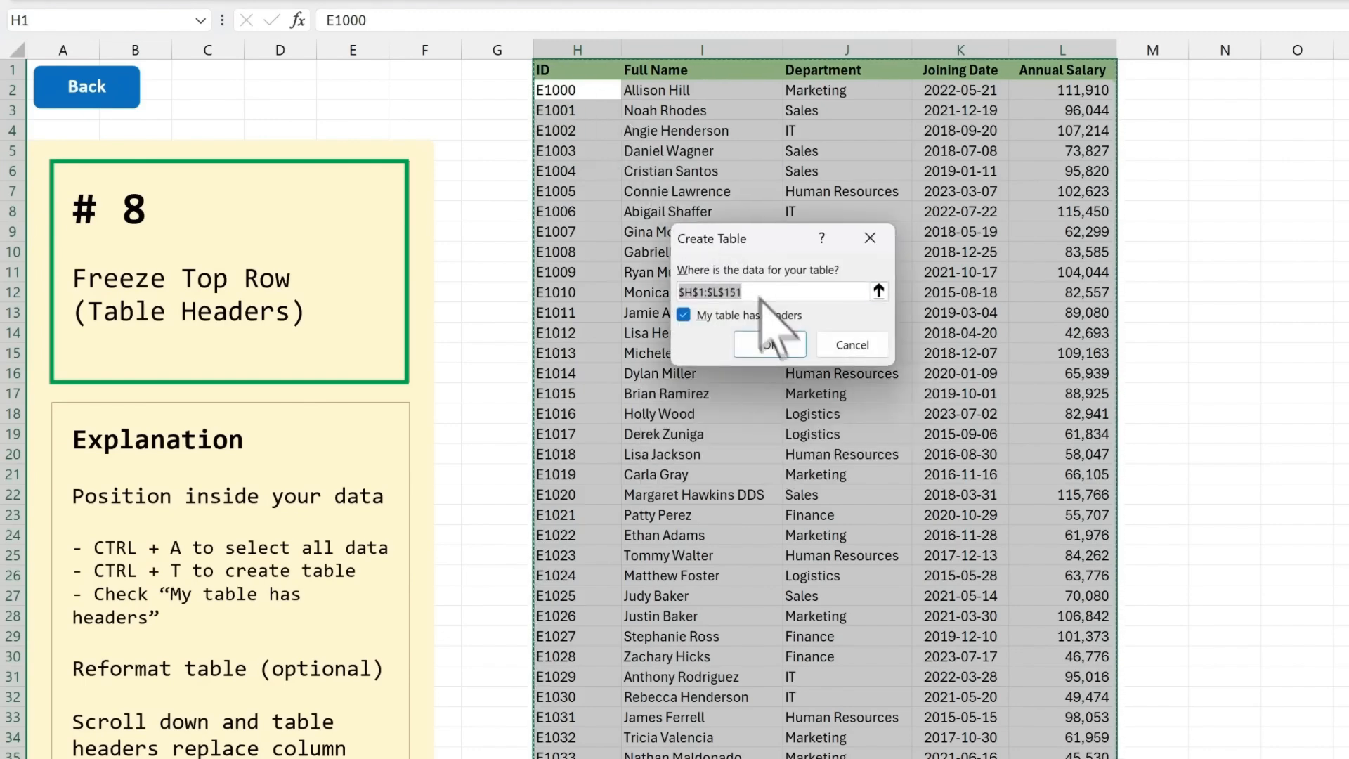
pyautogui.click(777, 346)
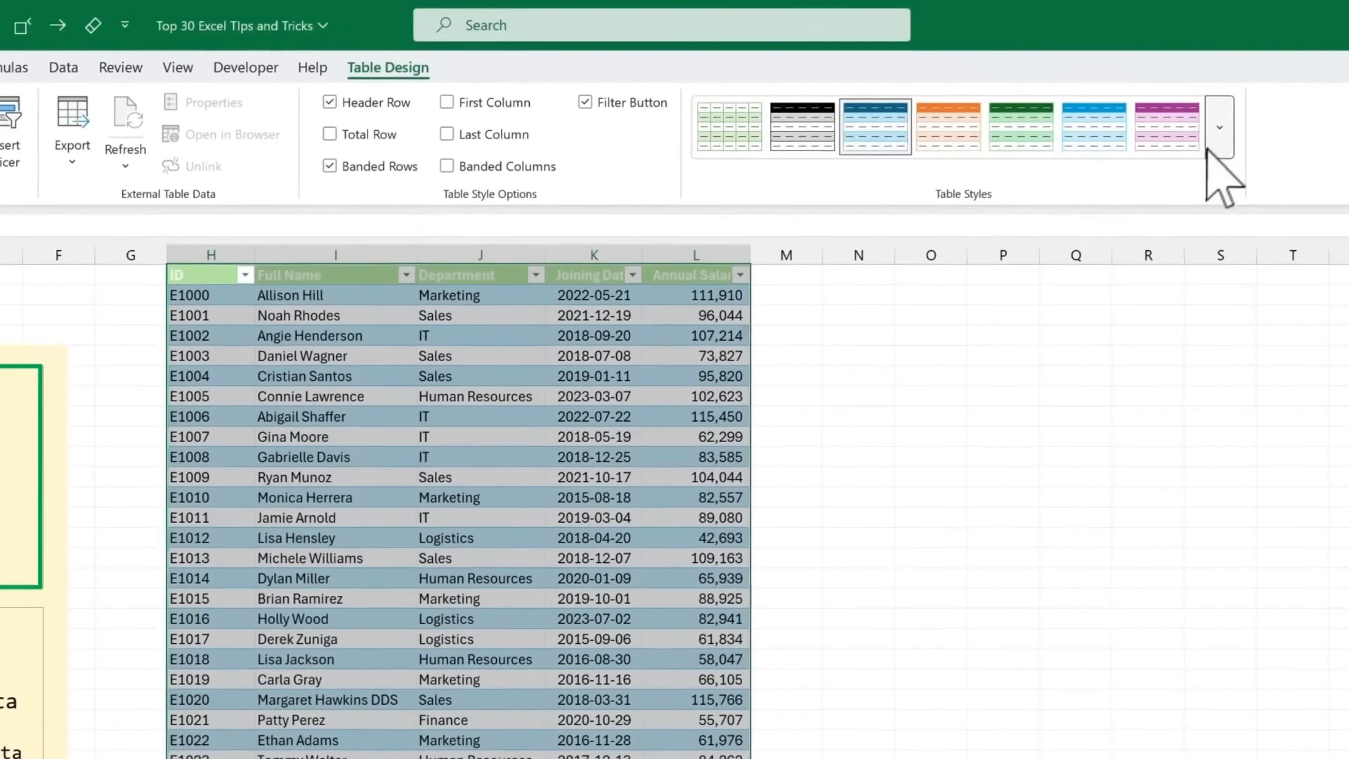
# - Apply the plain, uncoloured Light style to the table and check its headers against the column headings
pyautogui.click(1223, 139)
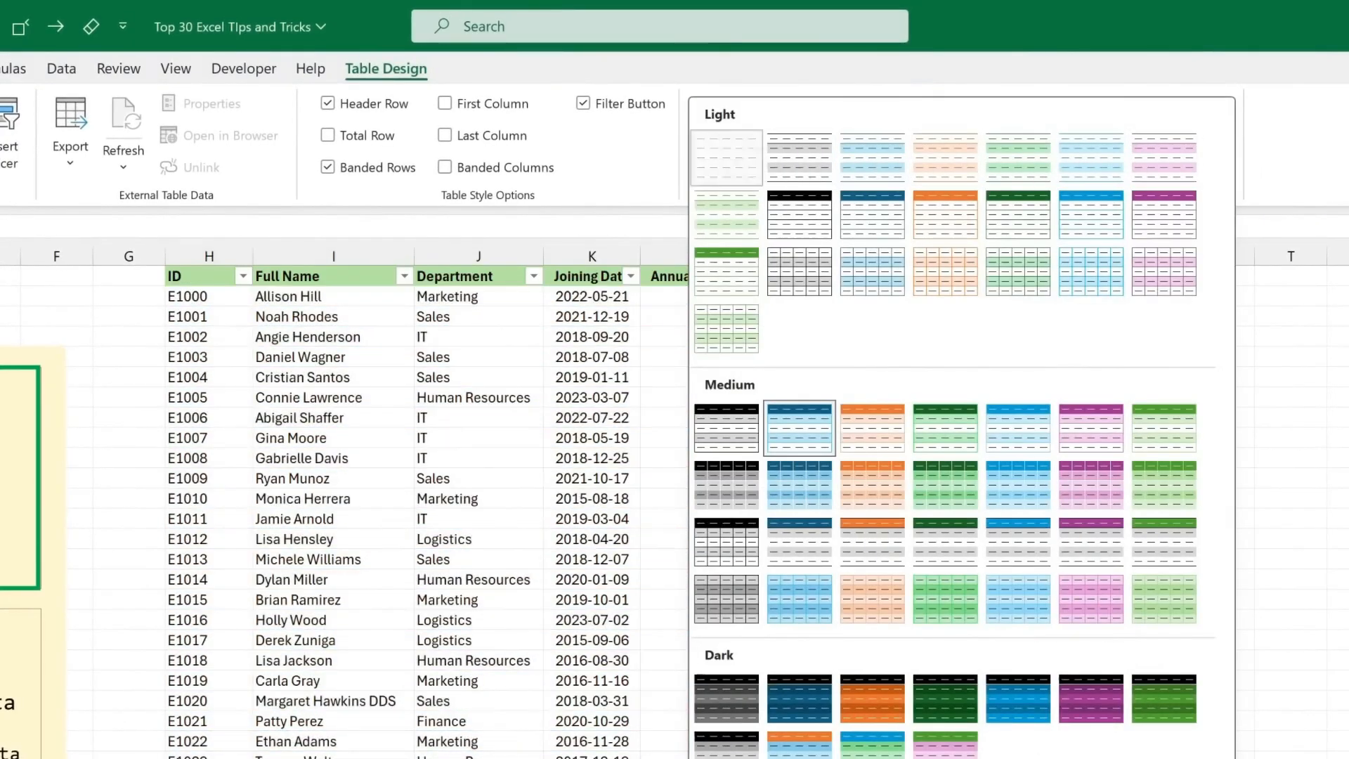
pyautogui.click(734, 204)
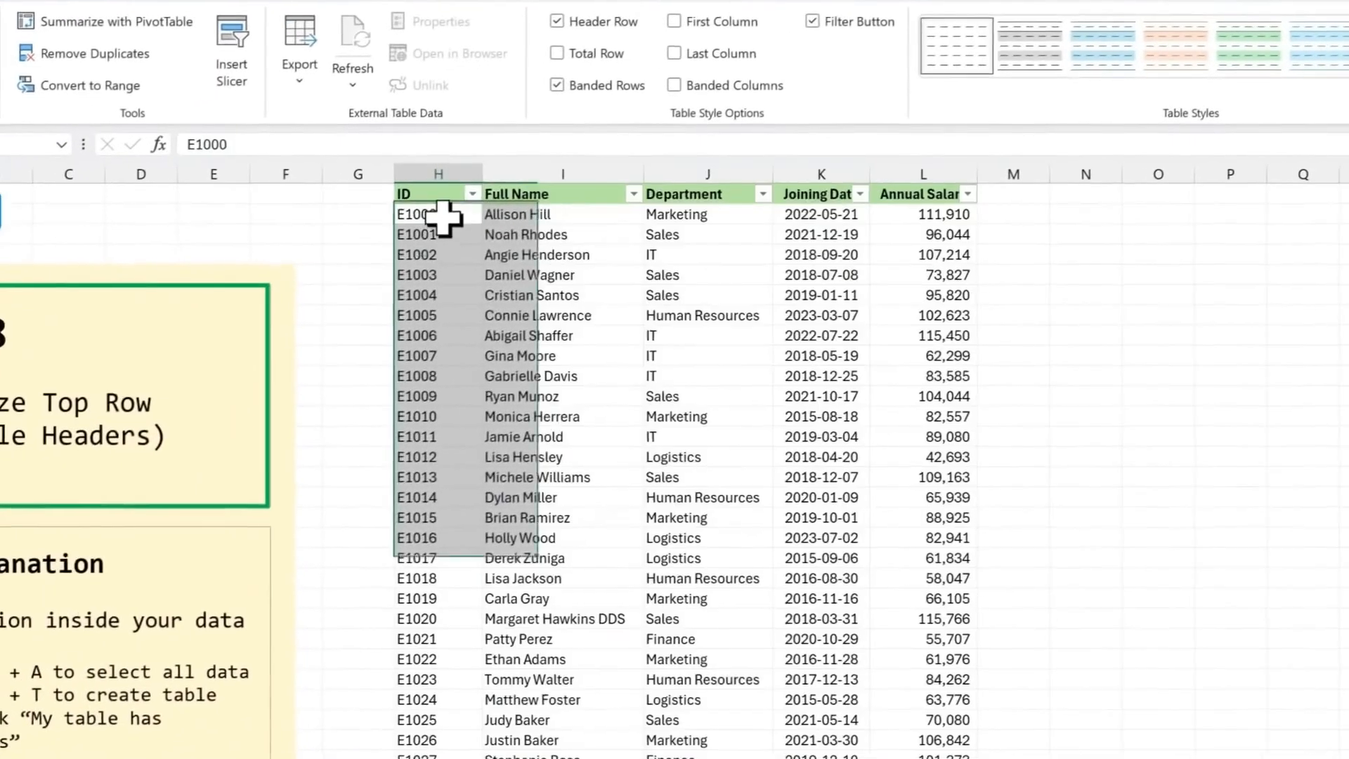
pyautogui.click(366, 244)
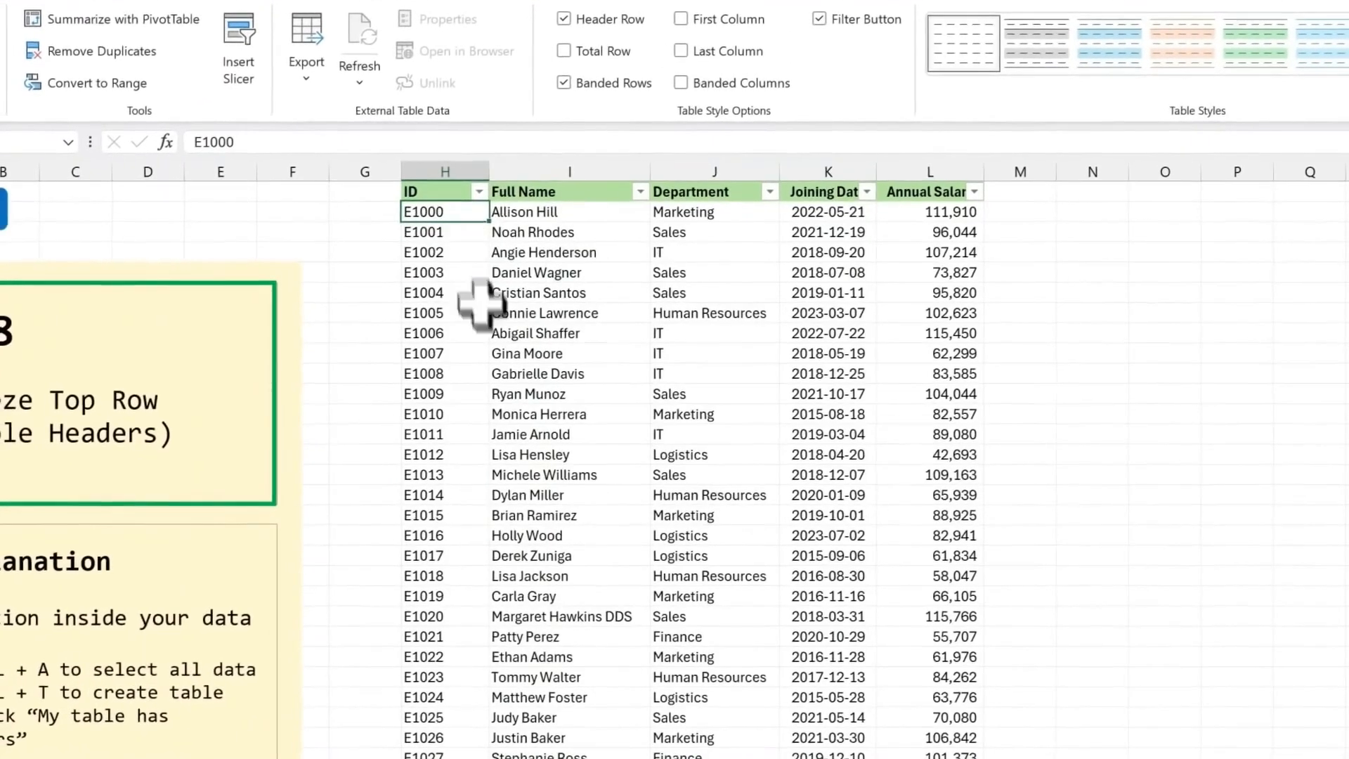
pyautogui.scroll(-2, 401, 331)
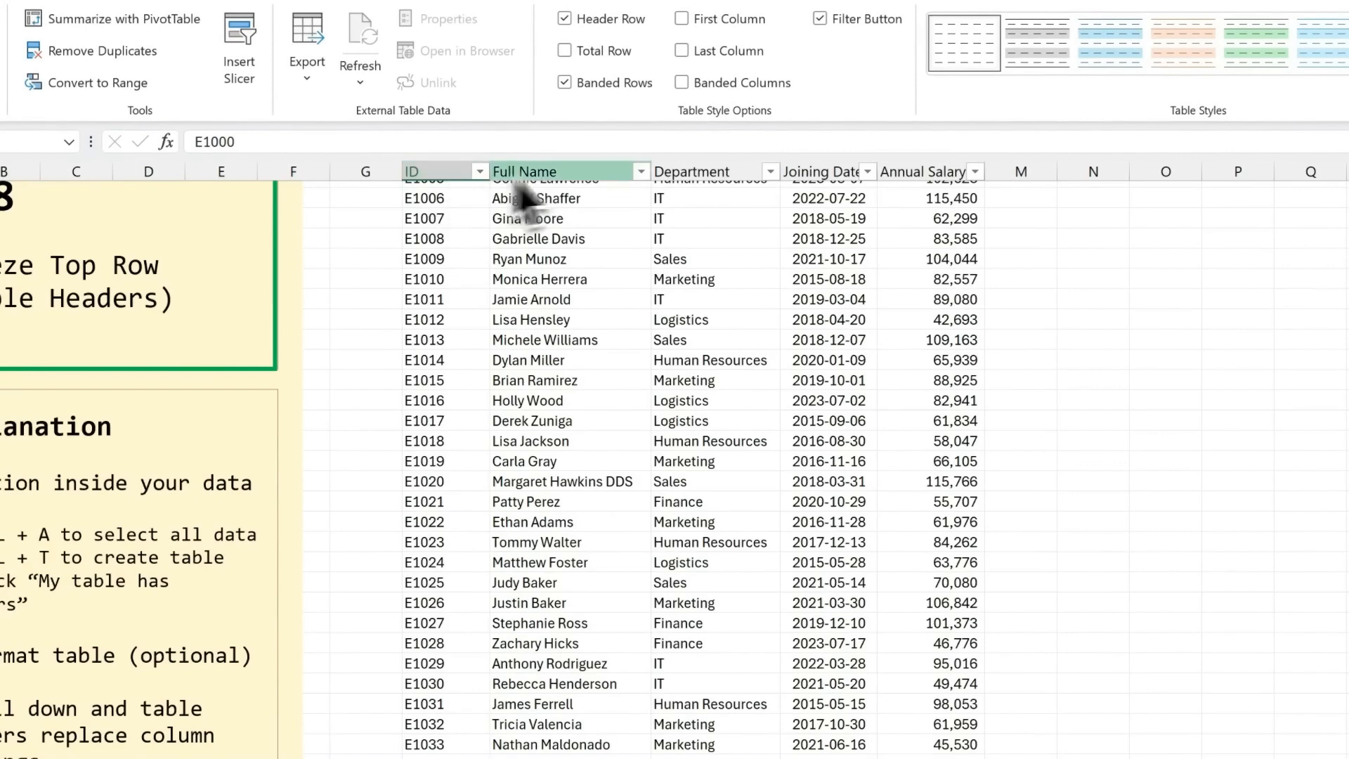
pyautogui.scroll(2, 457, 267)
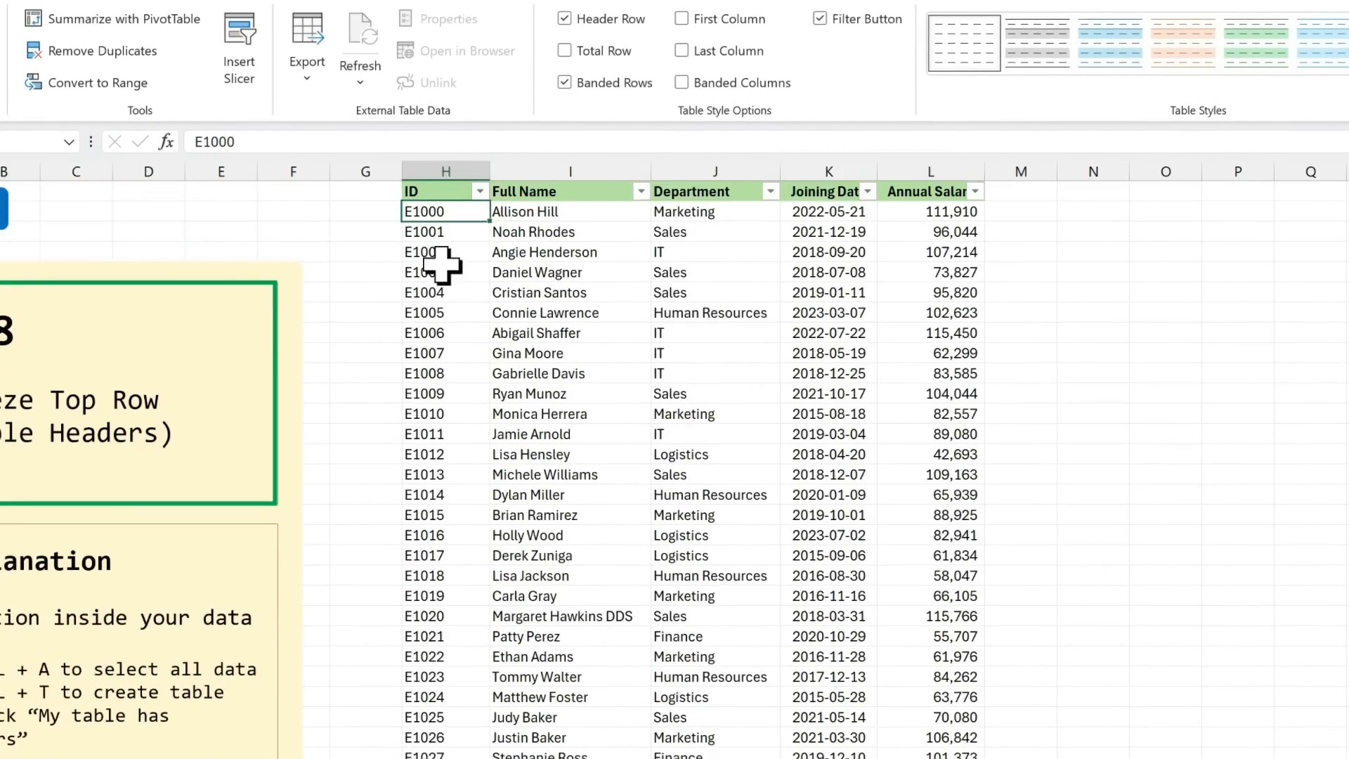
pyautogui.scroll(-4, 450, 266)
pyautogui.scroll(4, 441, 265)
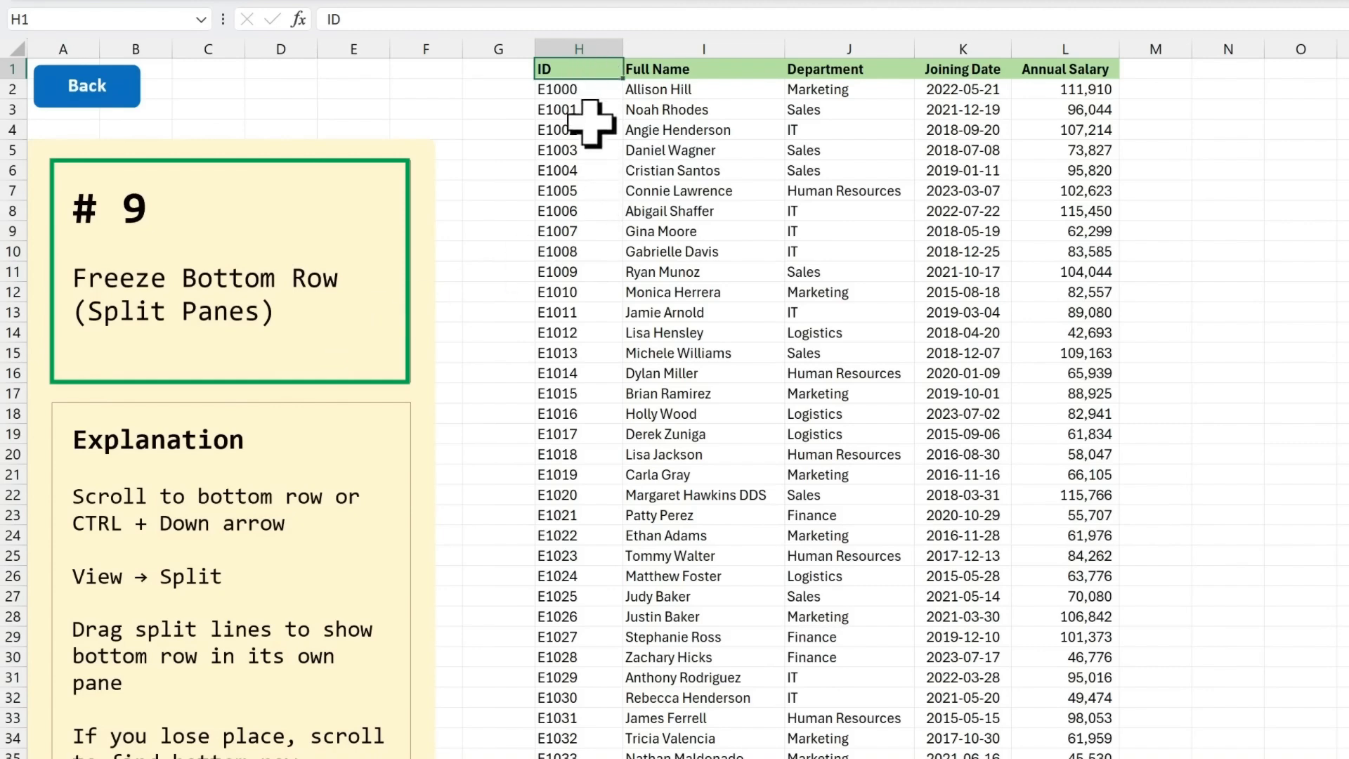
# - Split the worksheet at the end of the data, keeping the Total row 152 in its own lower pane
pyautogui.hotkey('ctrl', 'Down')
pyautogui.scroll(-1, 588, 472)
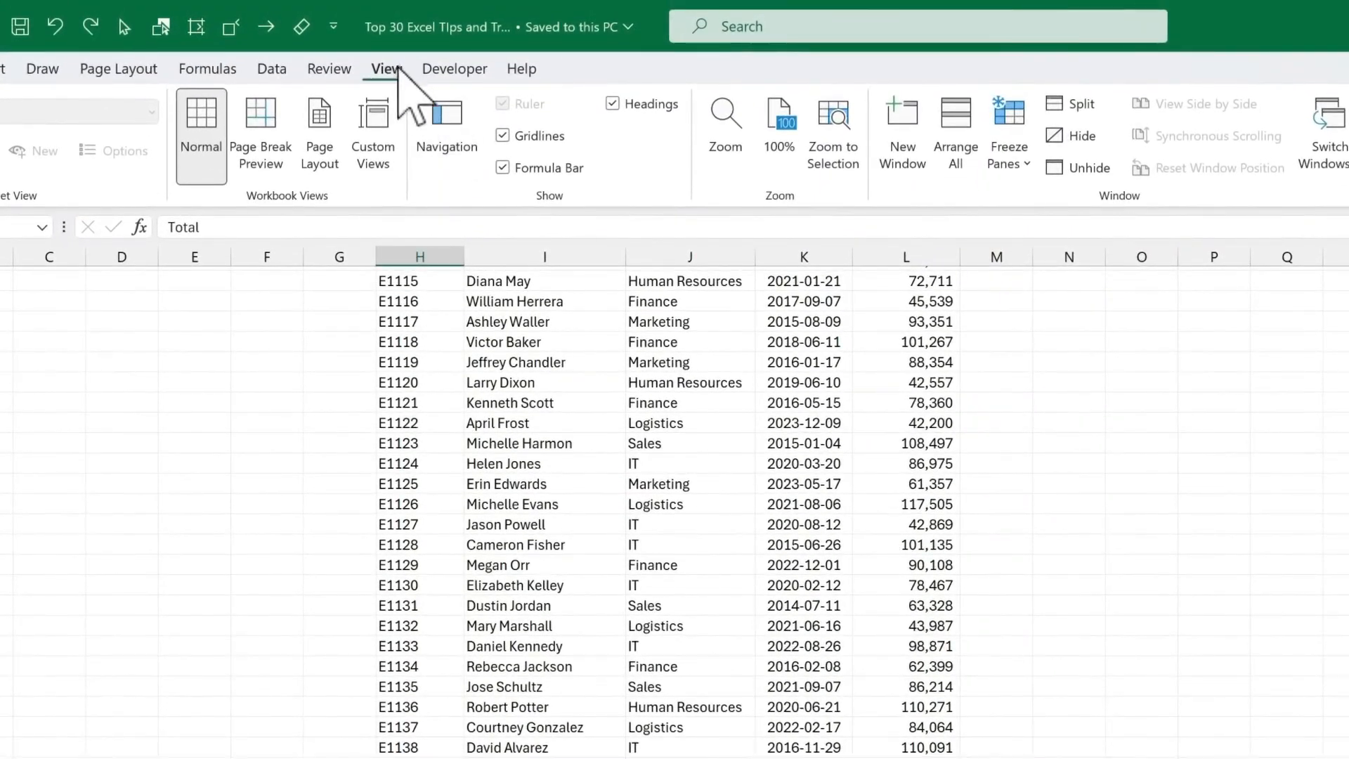
pyautogui.click(1099, 102)
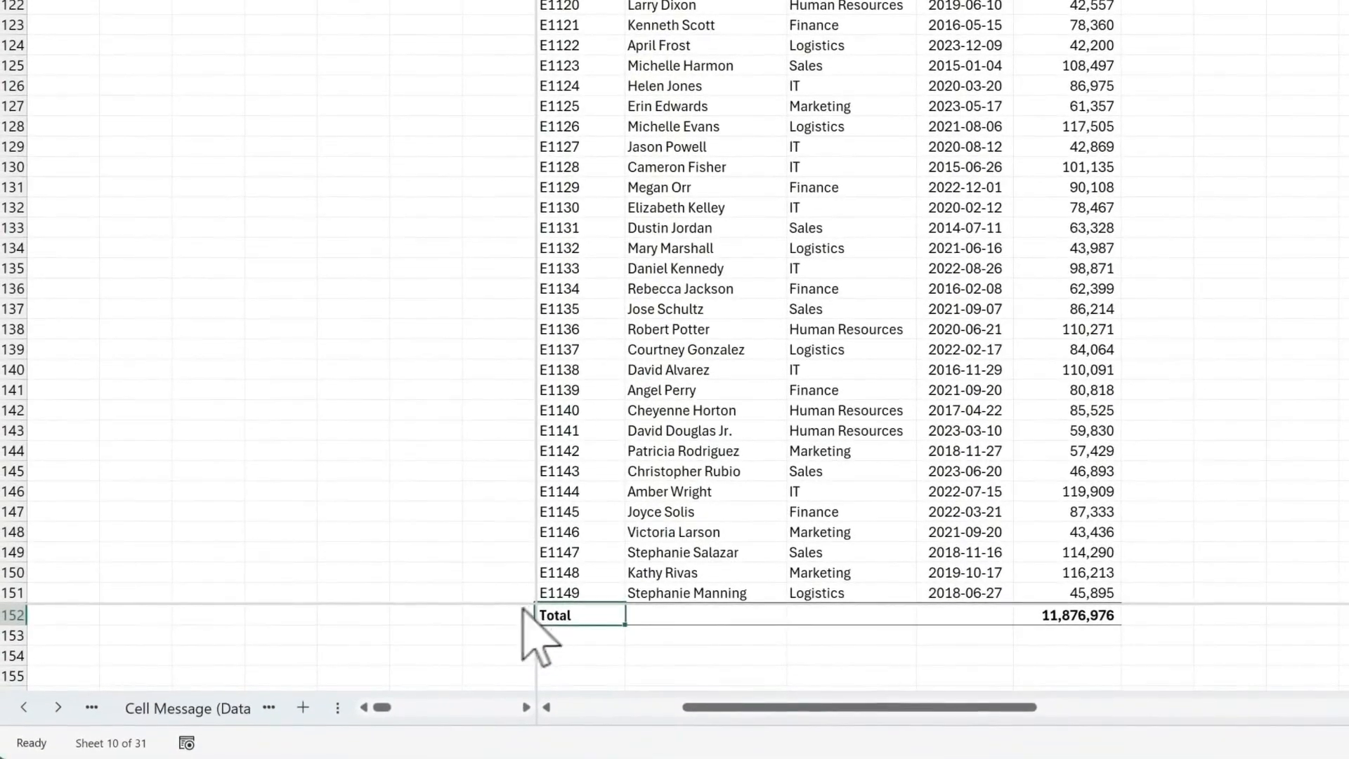
pyautogui.click(738, 309)
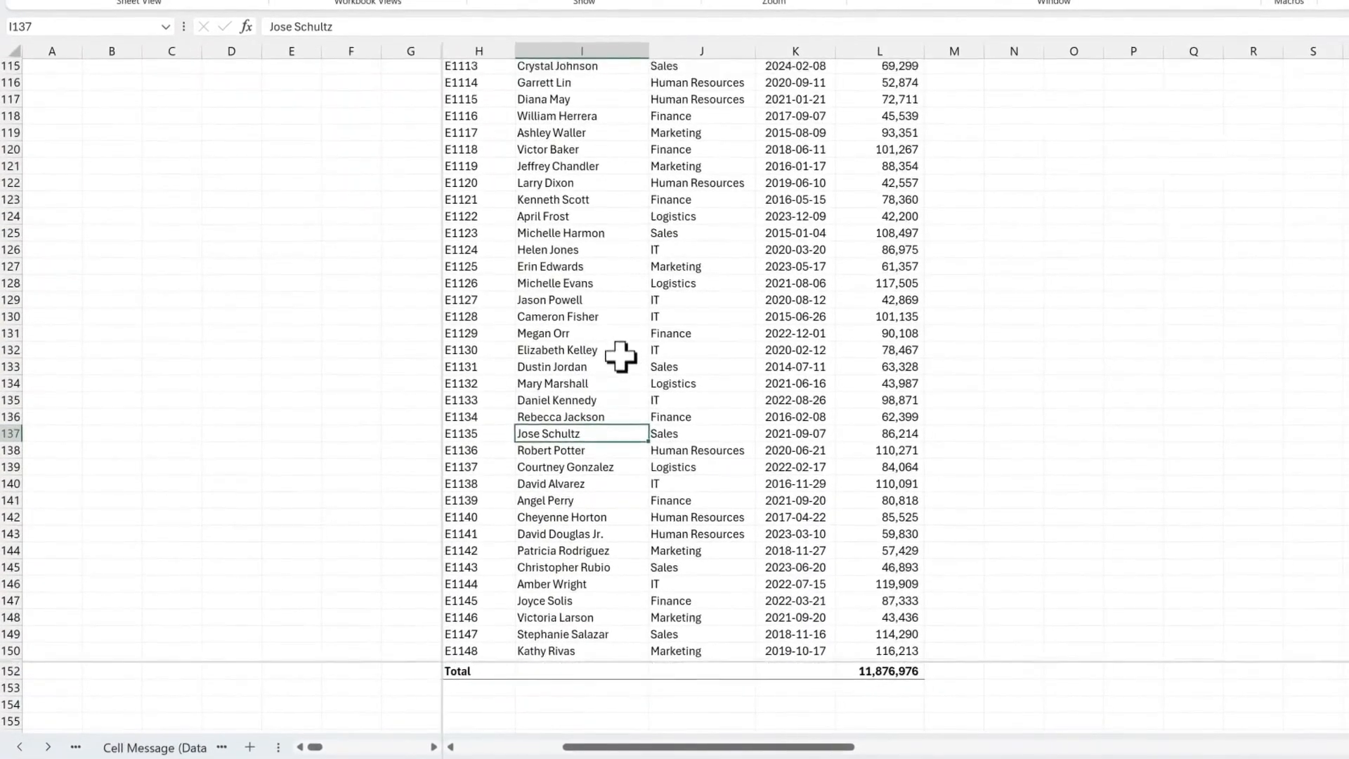
pyautogui.scroll(13, 620, 357)
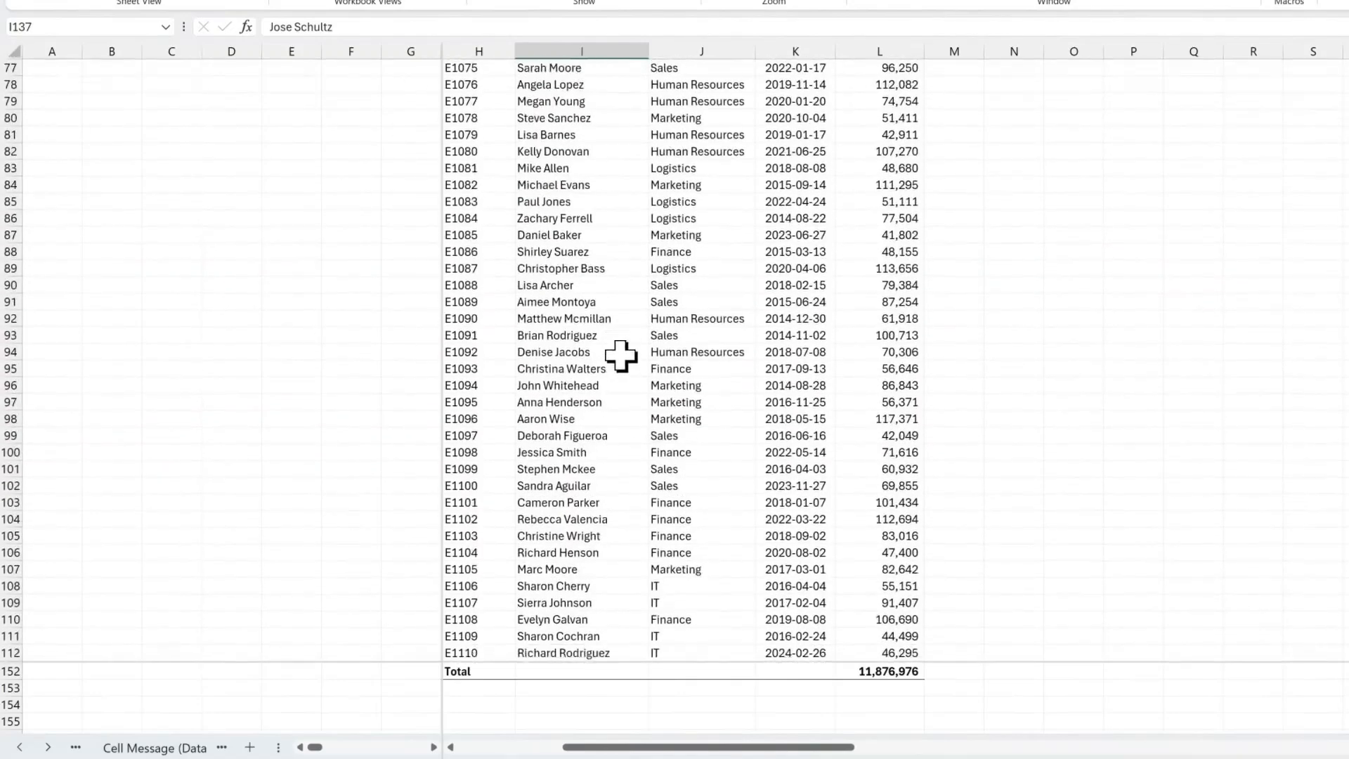
pyautogui.scroll(-5, 621, 357)
pyautogui.scroll(5, 620, 357)
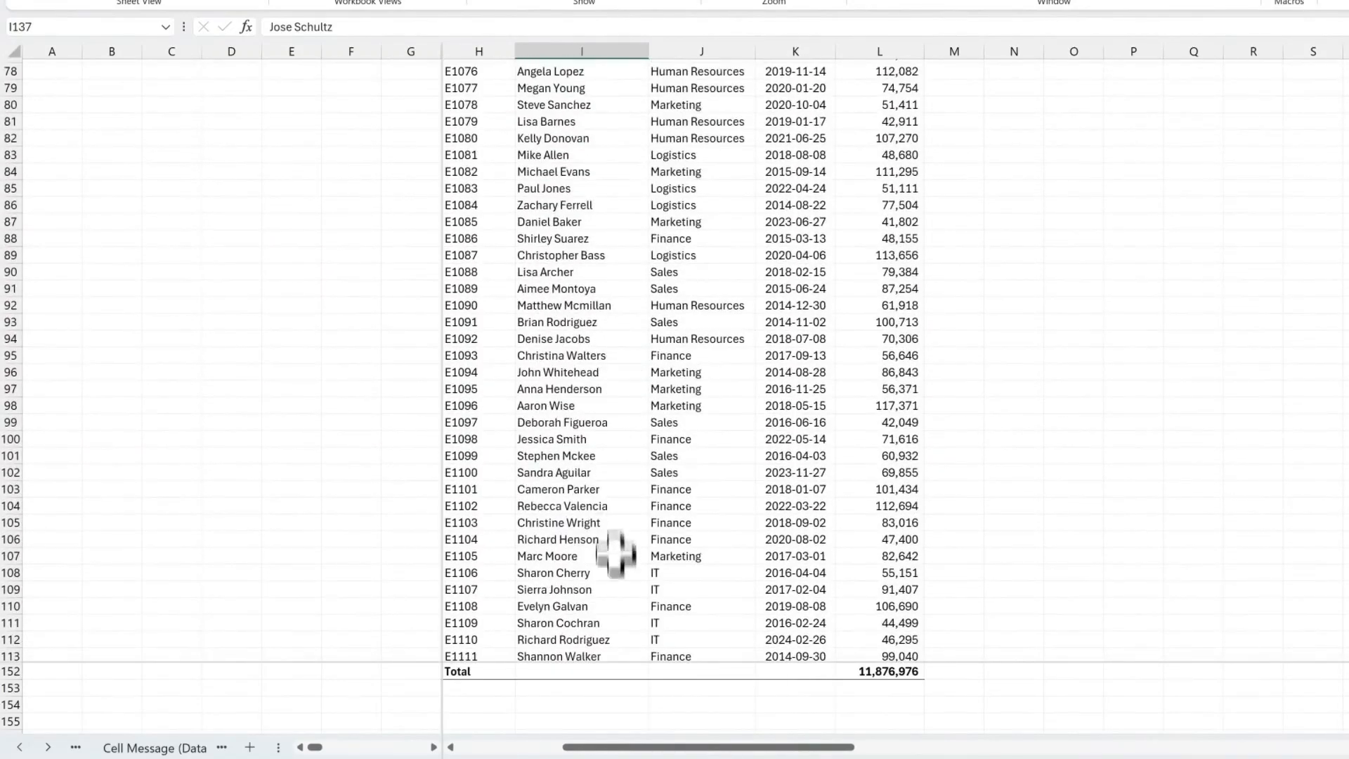
pyautogui.scroll(11, 707, 349)
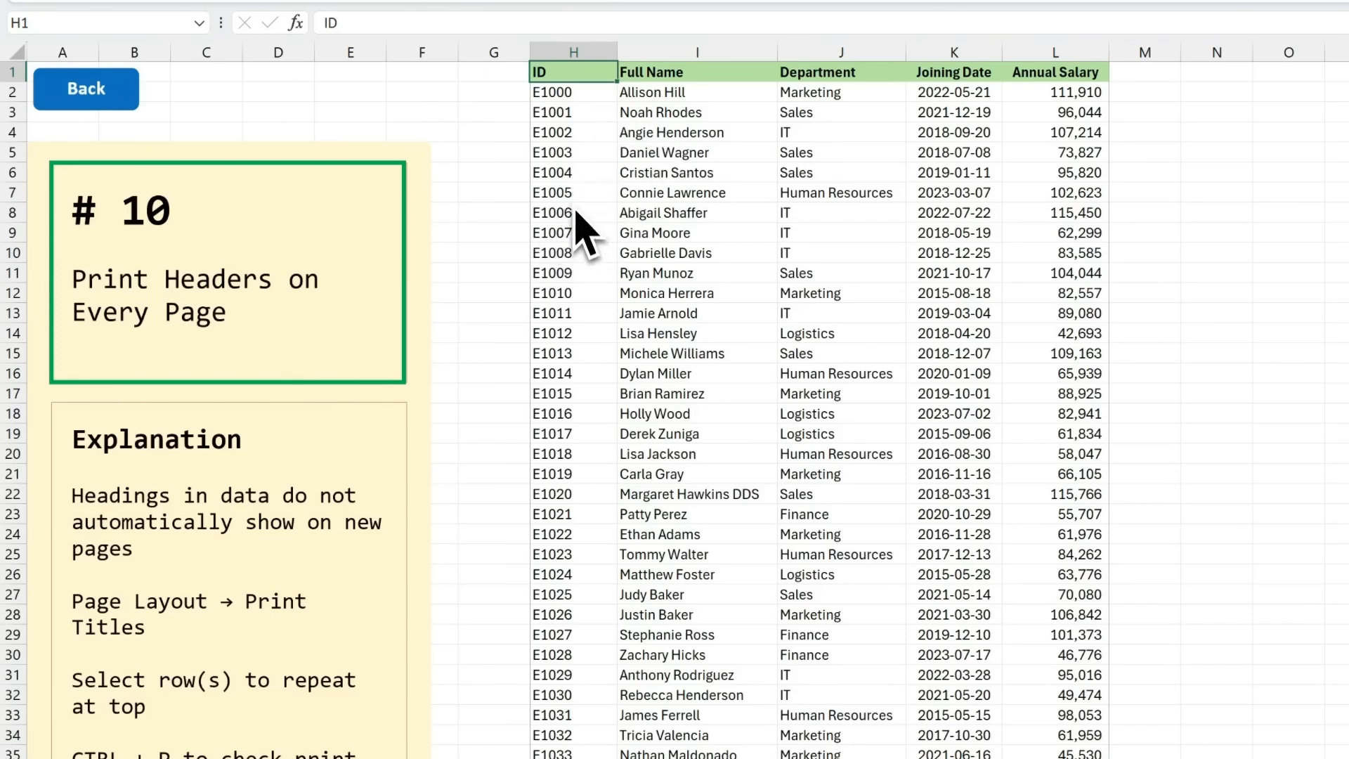
# - Open the print preview of the employee data and check the column headers on each page
pyautogui.hotkey('ctrl', 'p')
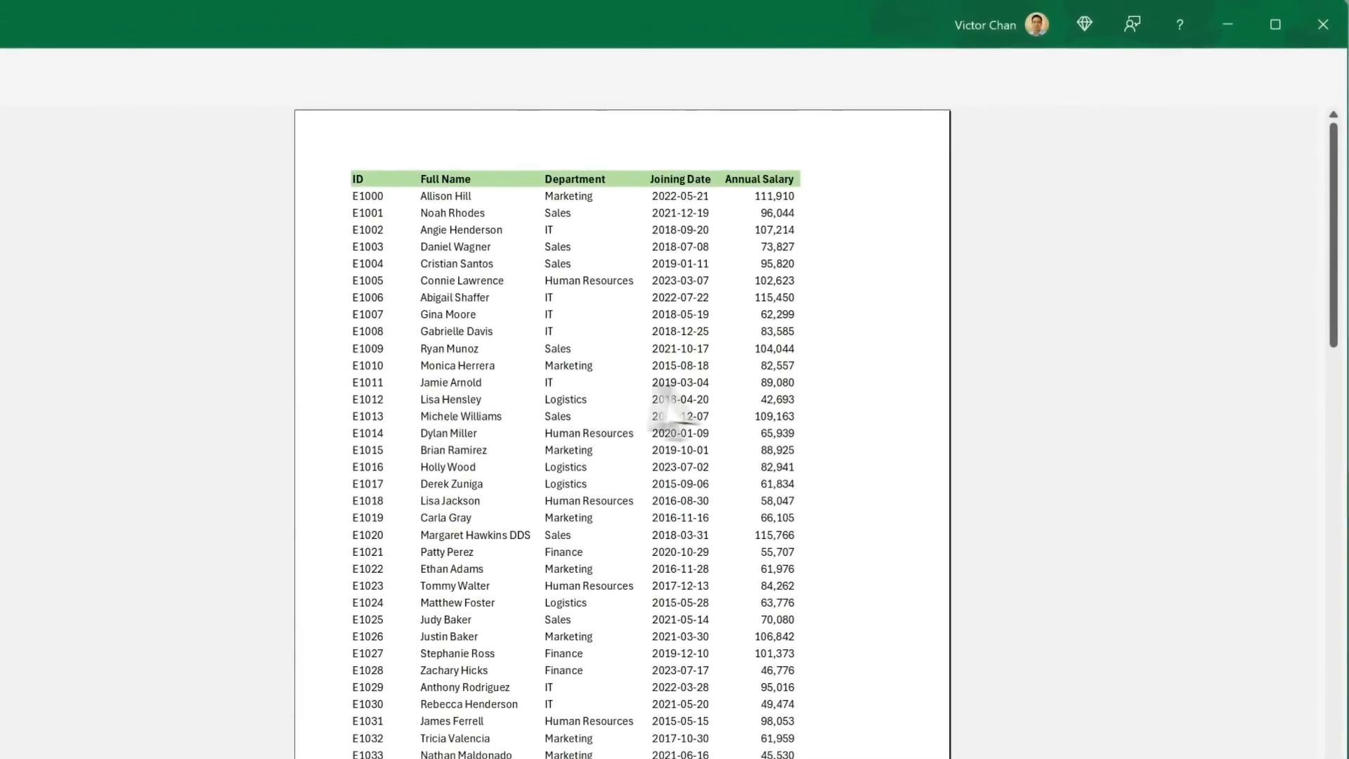
pyautogui.scroll(-3, 855, 534)
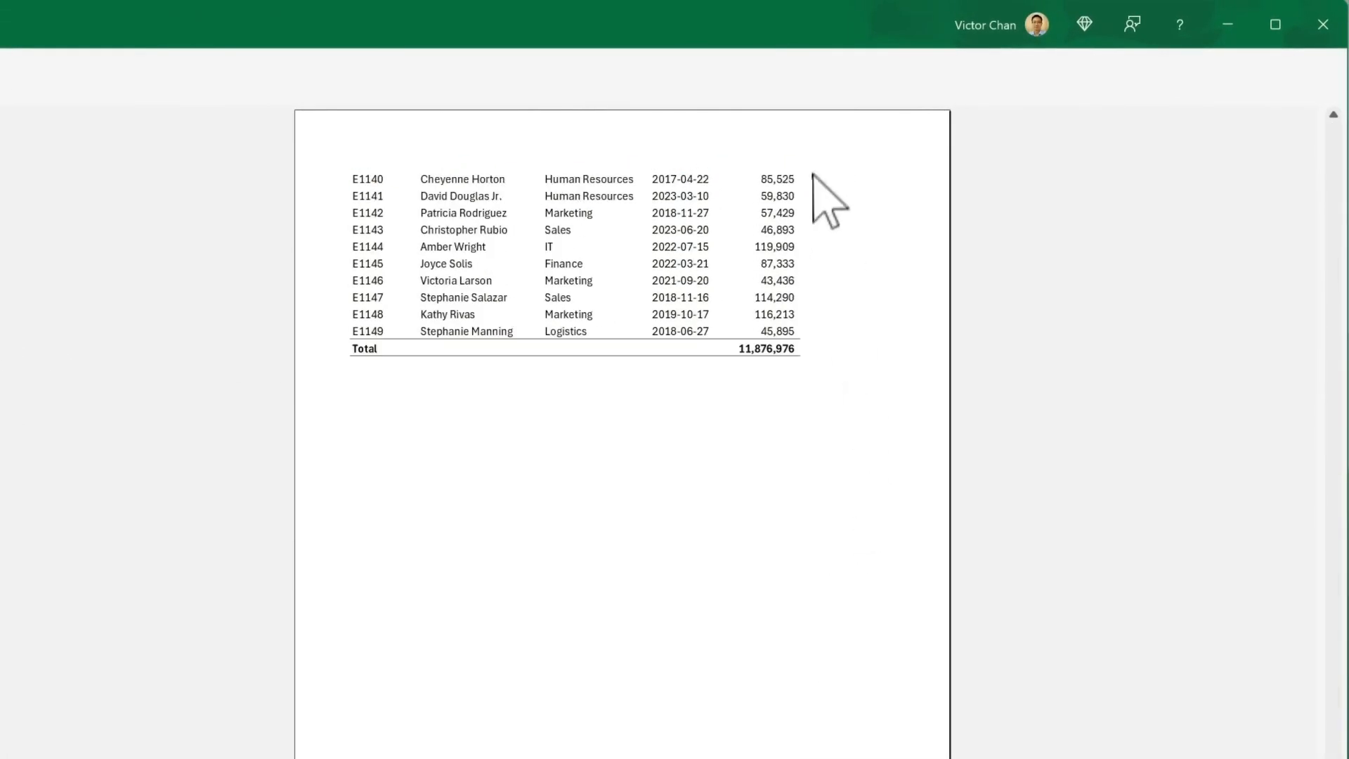
pyautogui.scroll(5, 662, 263)
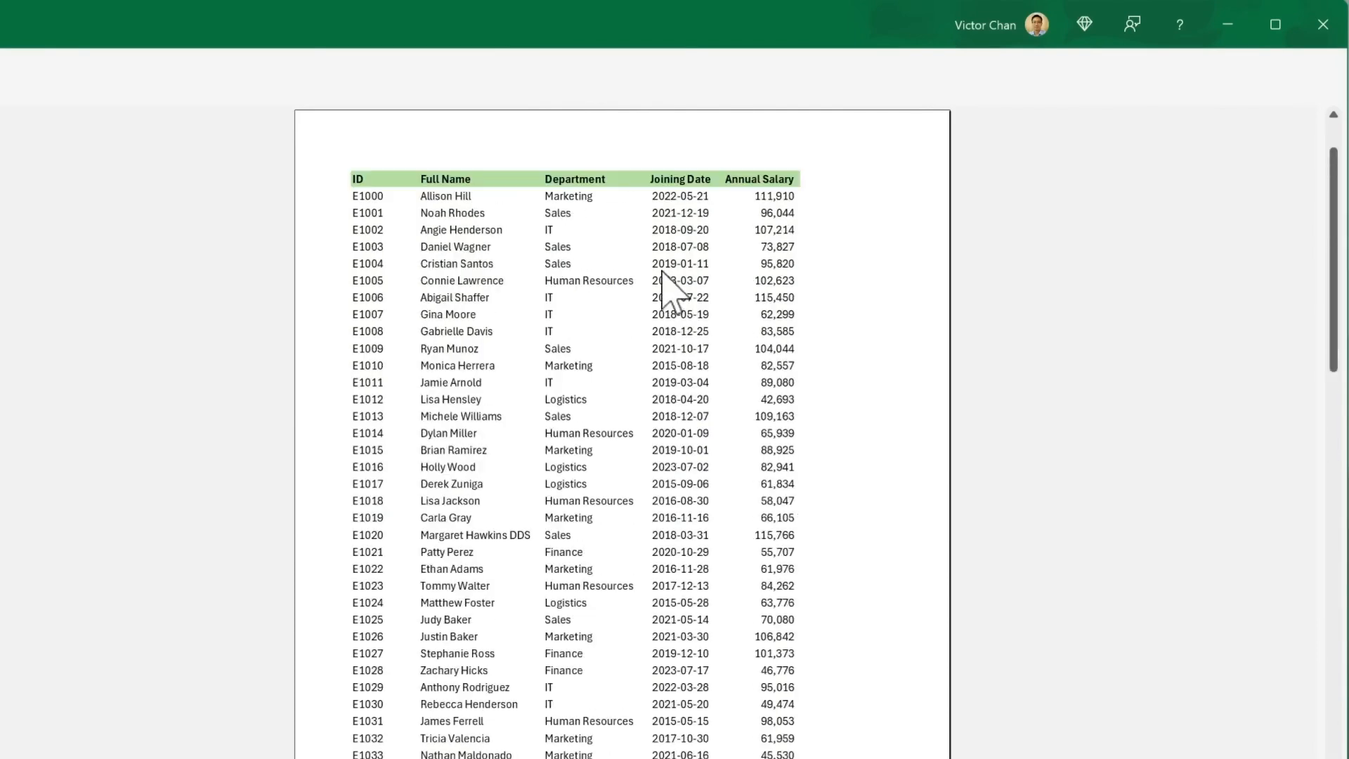
# - Look through the following preview pages for column headers and return to the worksheet
pyautogui.scroll(-3, 592, 225)
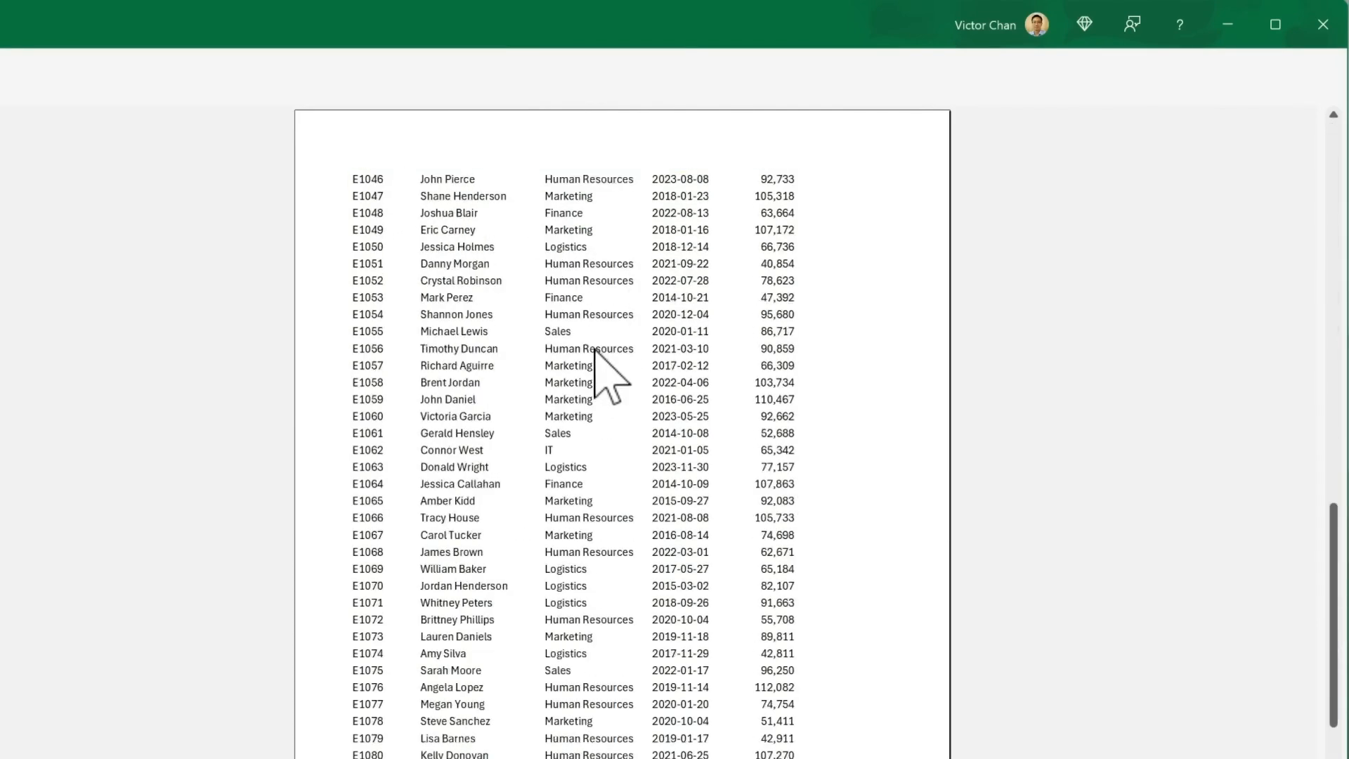
pyautogui.press('Escape')
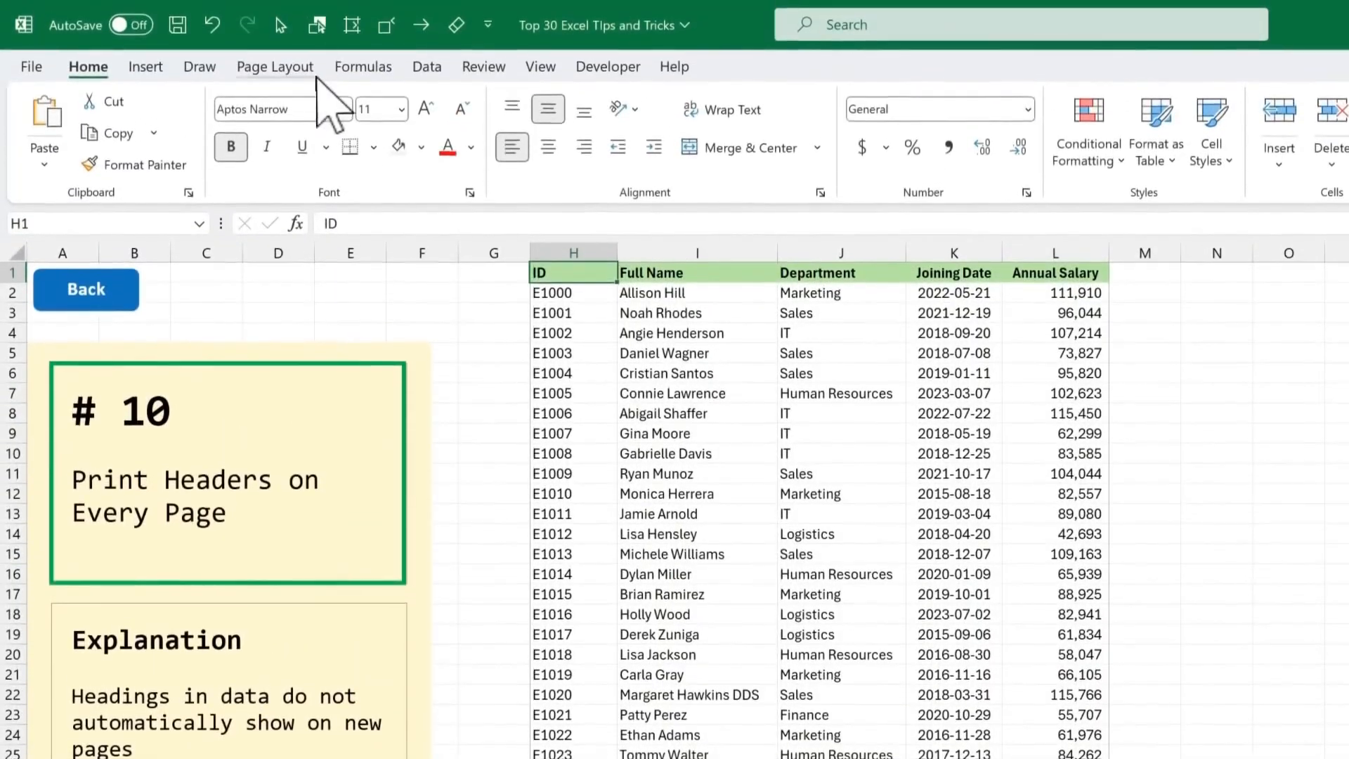
# - Set row 1 as the print title row to repeat at the top of every printed page
pyautogui.click(312, 69)
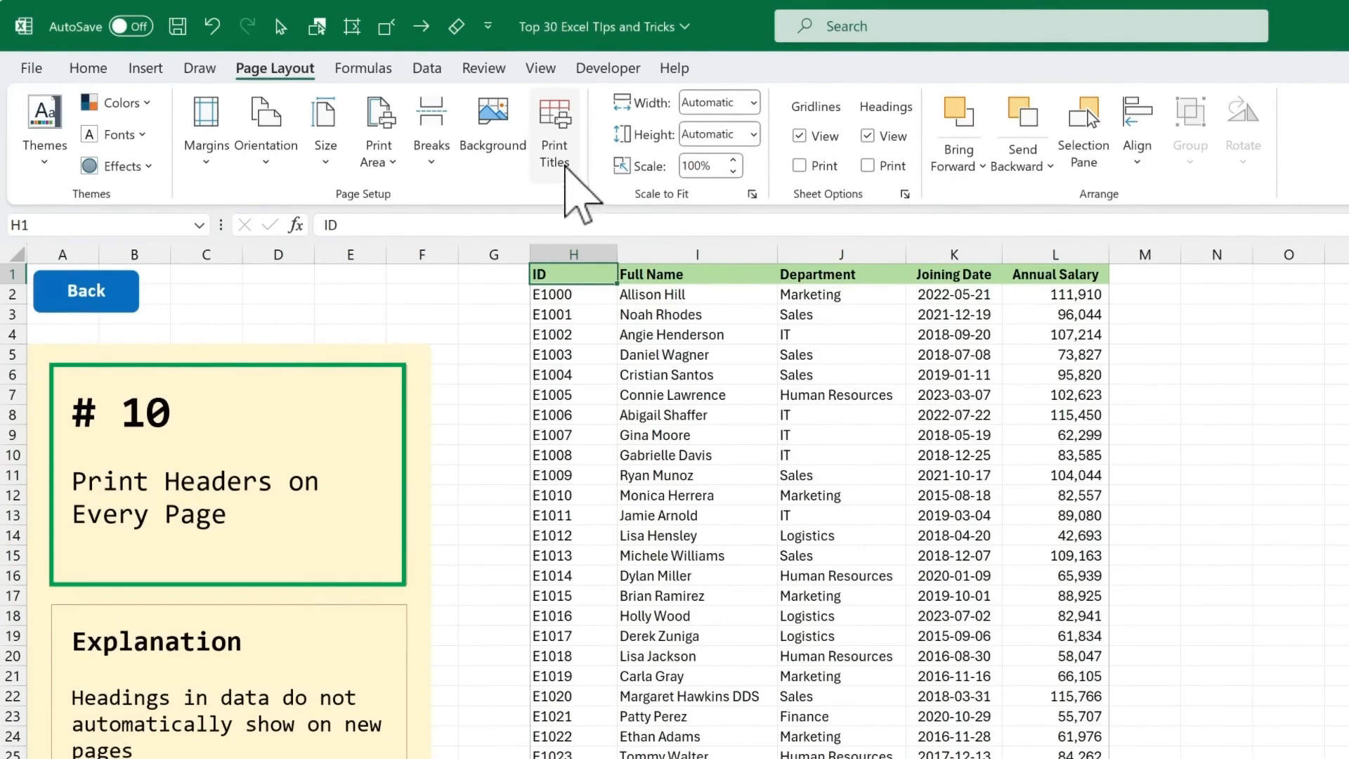
pyautogui.click(566, 168)
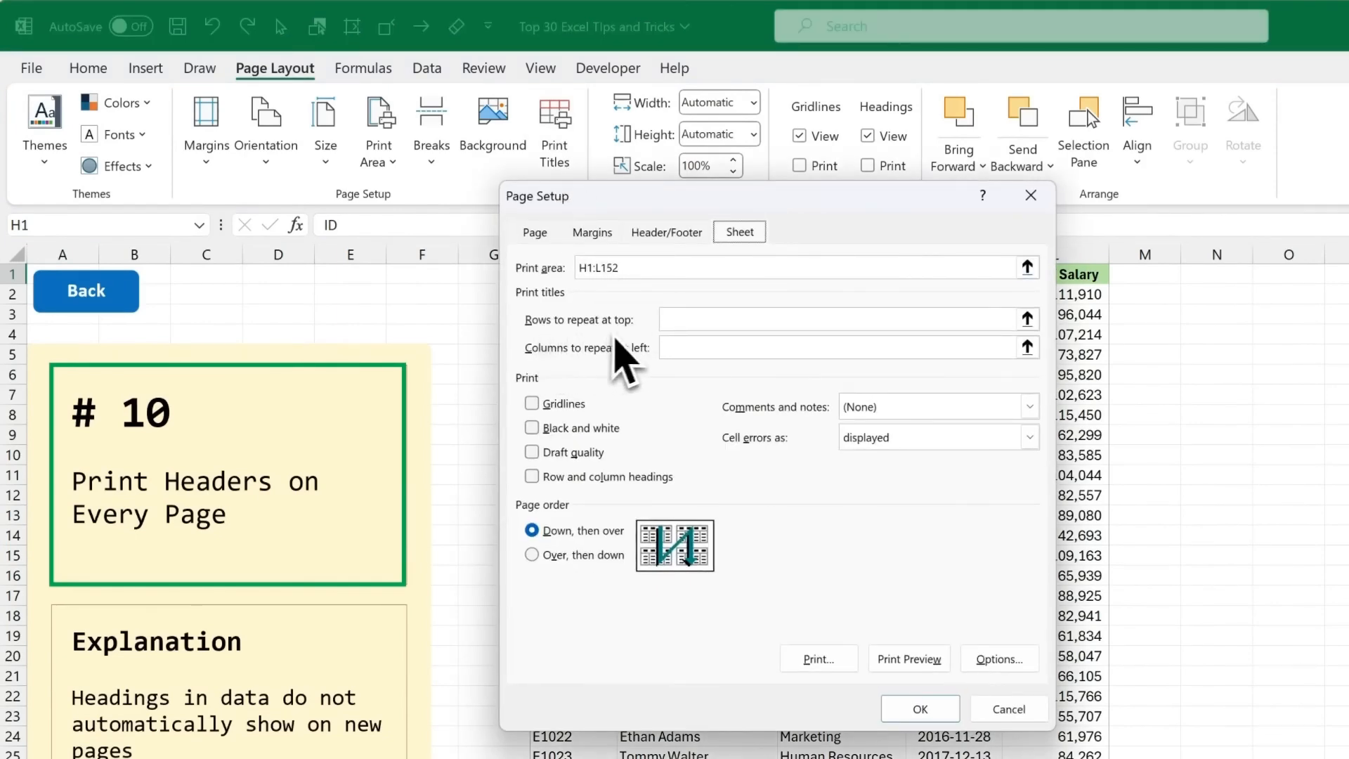
pyautogui.click(705, 320)
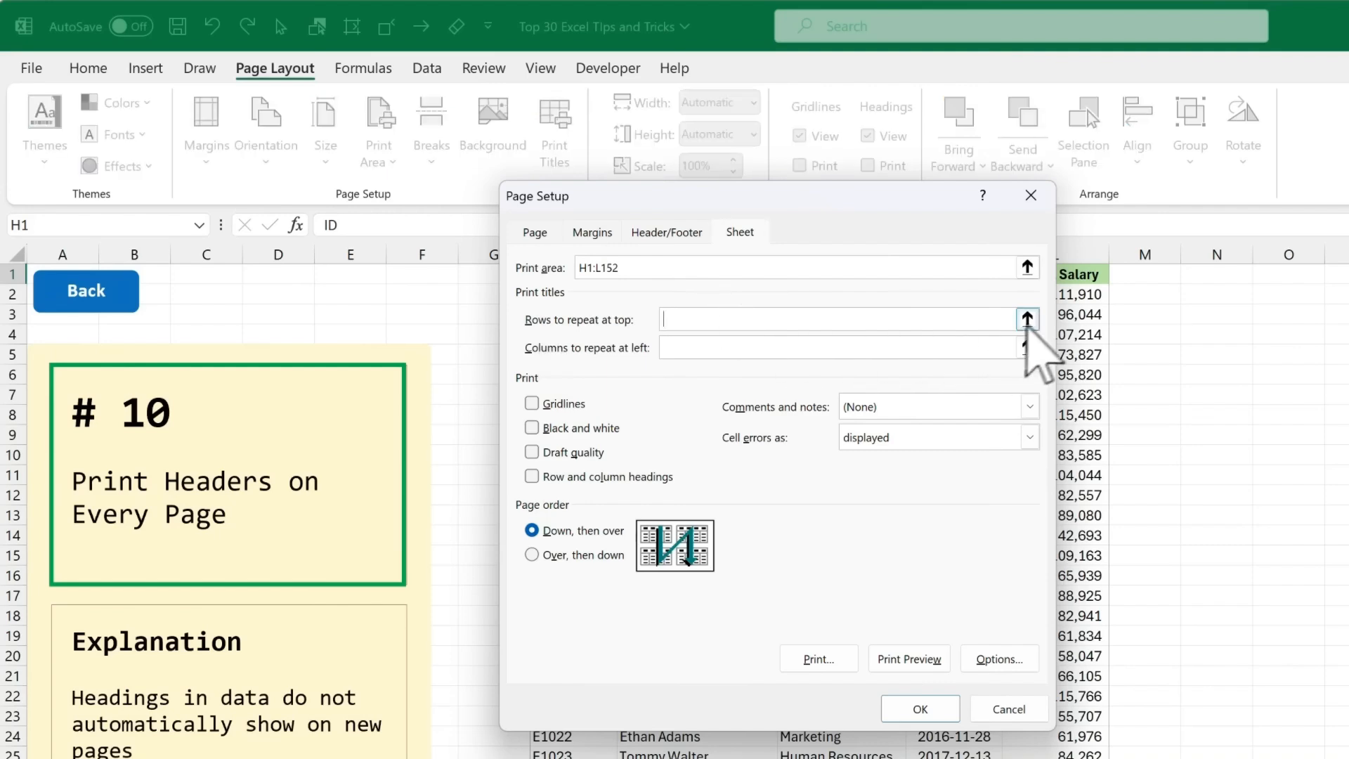
pyautogui.click(1027, 319)
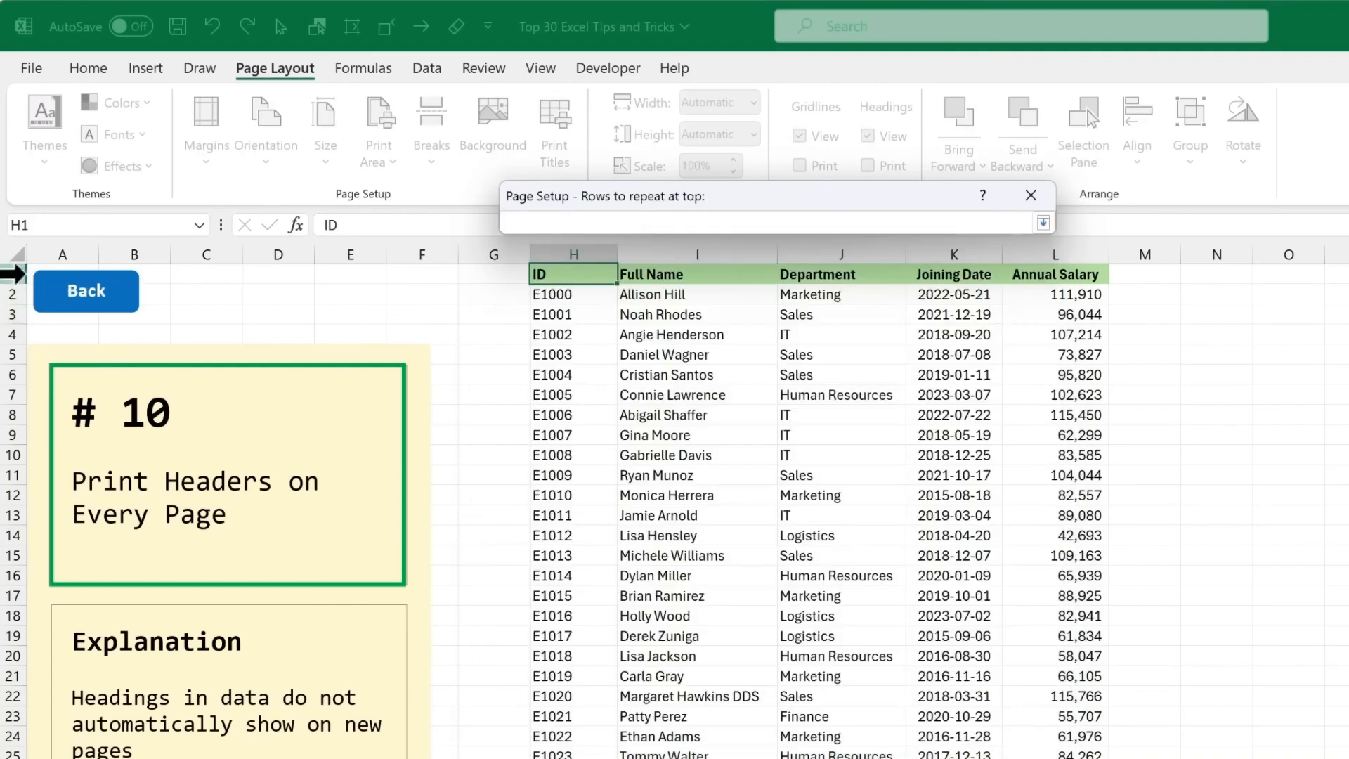
pyautogui.click(15, 274)
pyautogui.click(1042, 223)
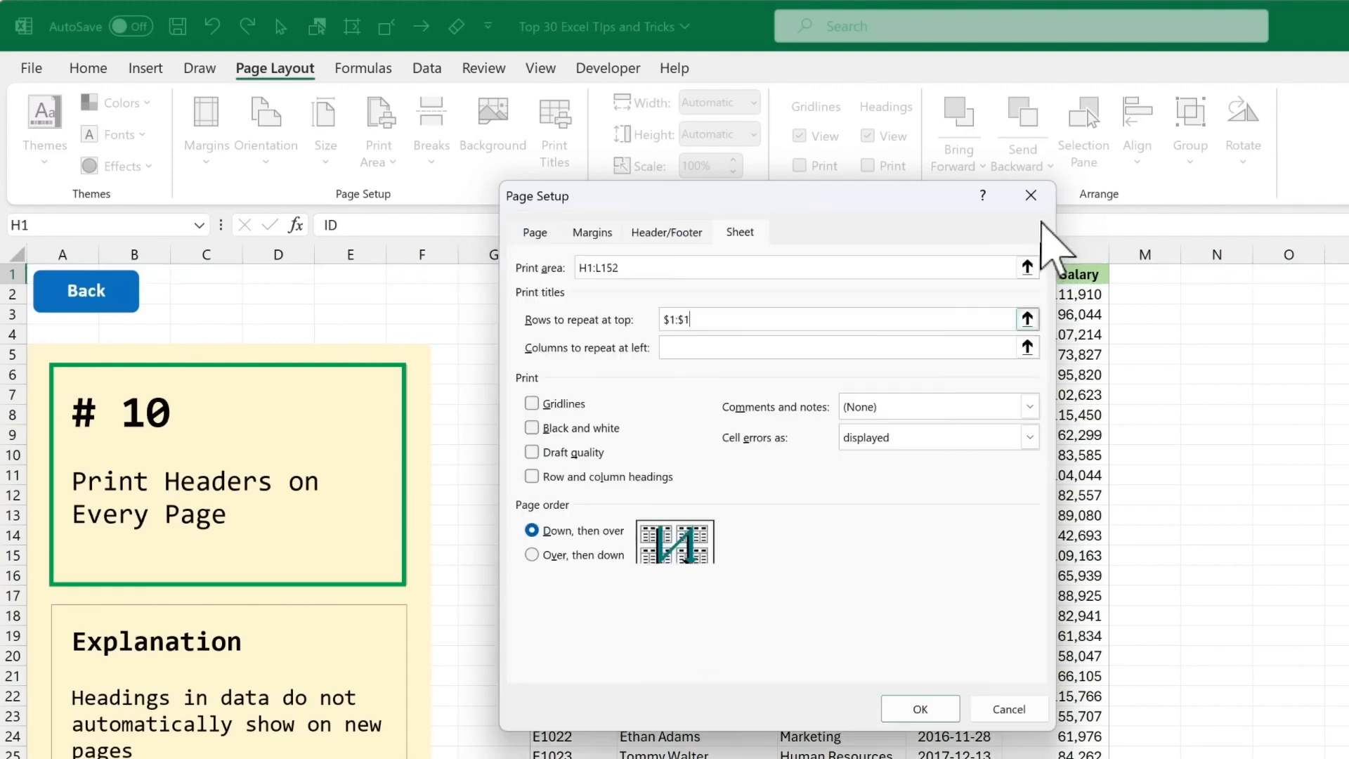
# - Preview the printout from the page setup and examine the header row on every page through the last one
pyautogui.click(929, 661)
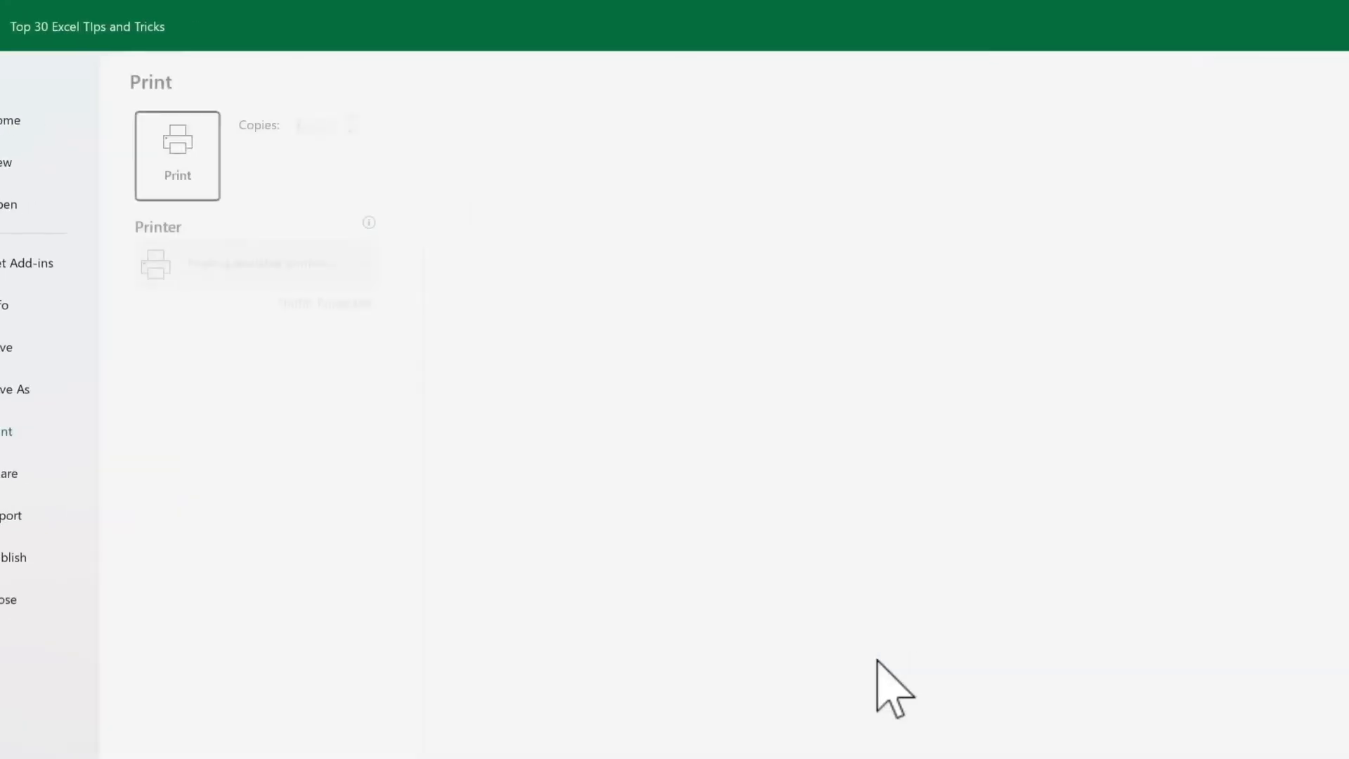
pyautogui.scroll(-5, 656, 477)
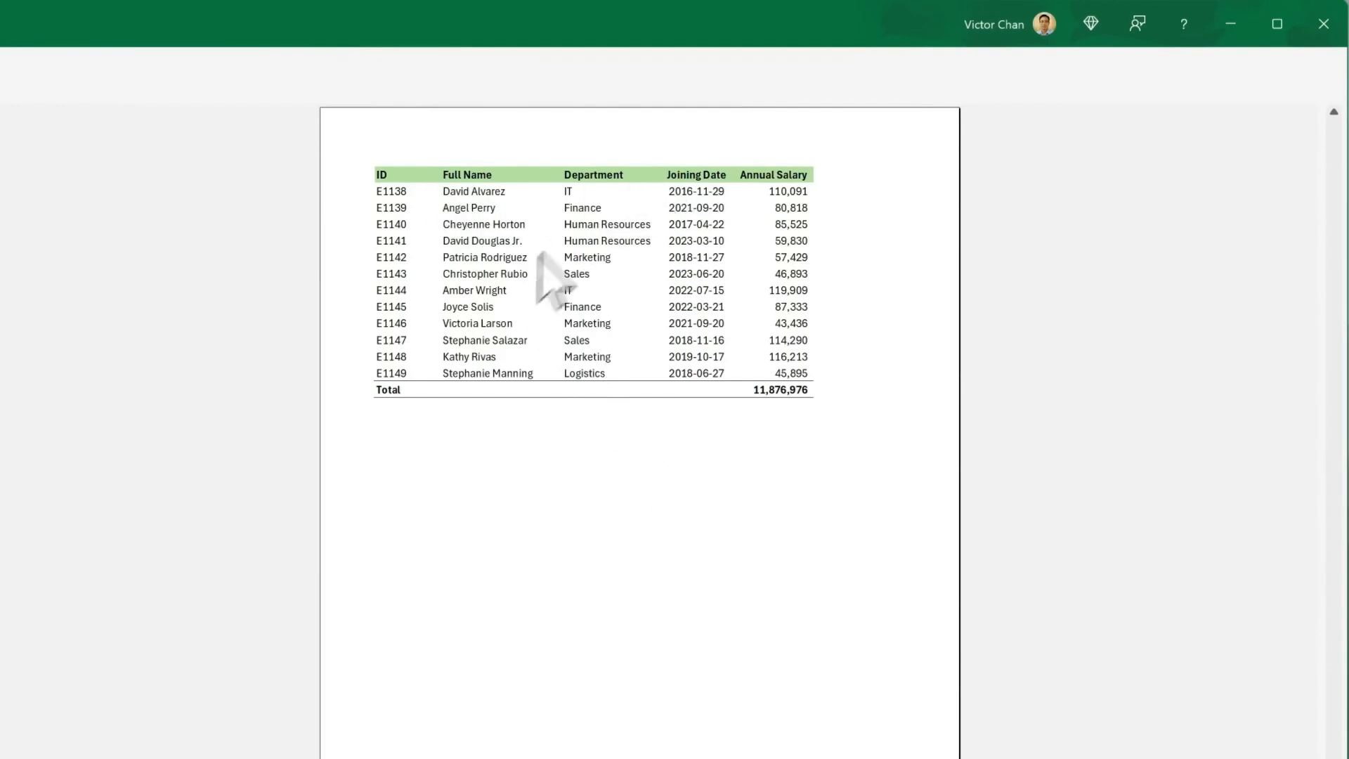
pyautogui.scroll(5, 545, 278)
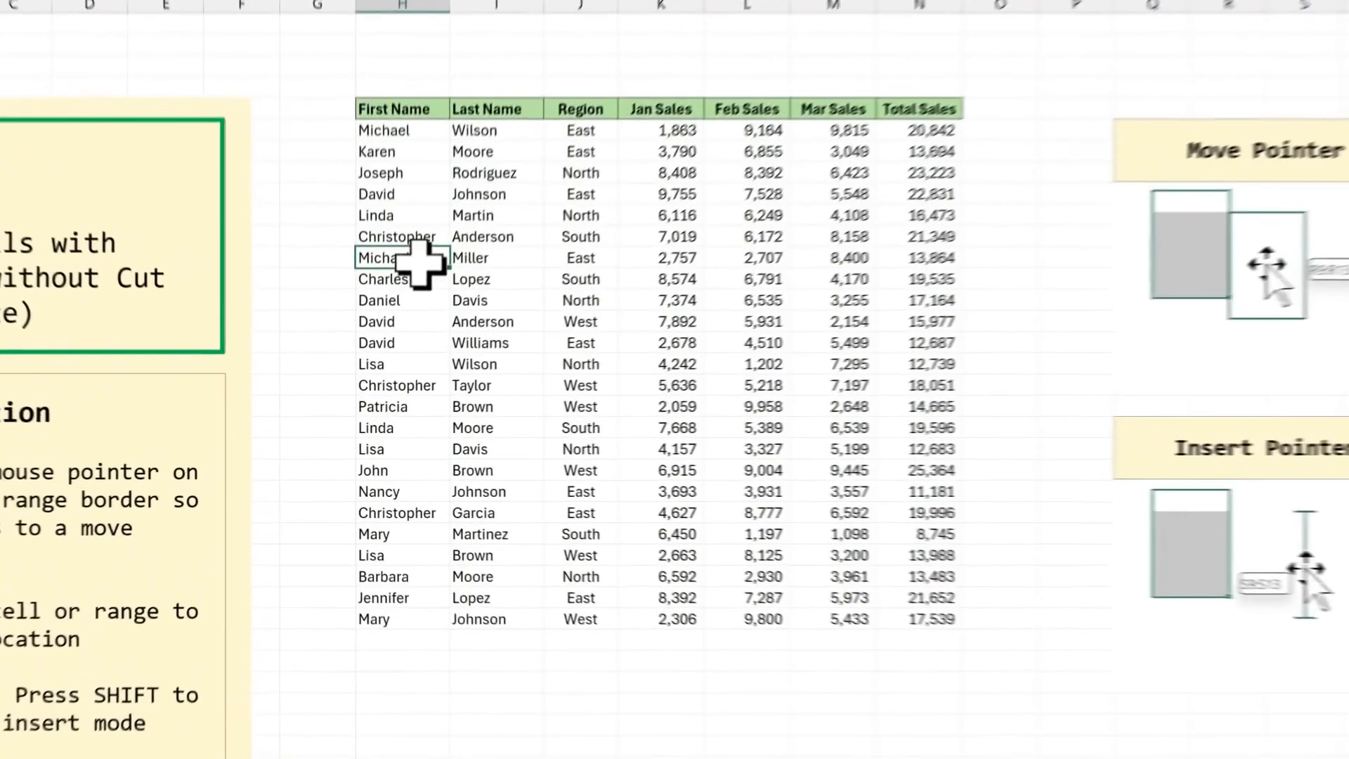
# - Try moving the three sales rows H12:N14 to H31:N33 below the data, and undo the move
pyautogui.moveTo(480, 239); pyautogui.dragTo(856, 268)
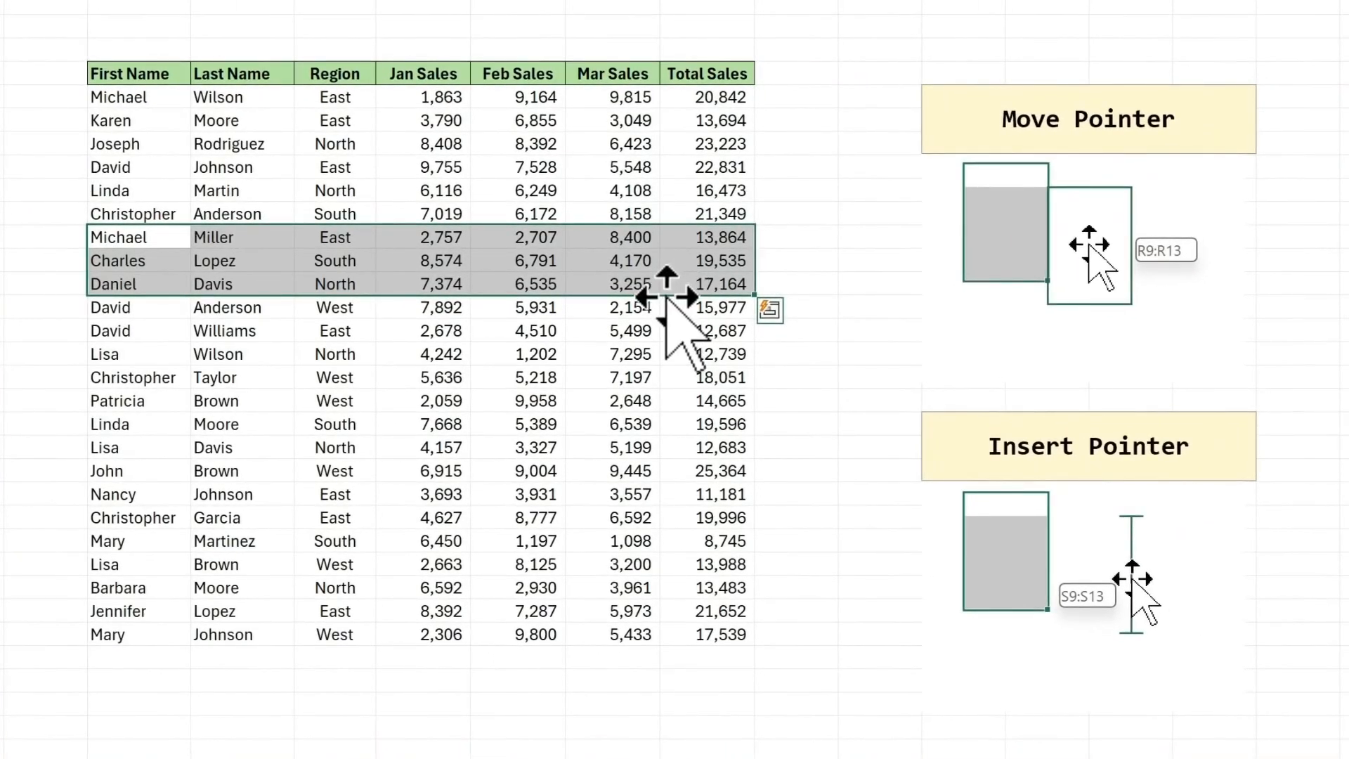
pyautogui.moveTo(666, 297); pyautogui.dragTo(674, 725)
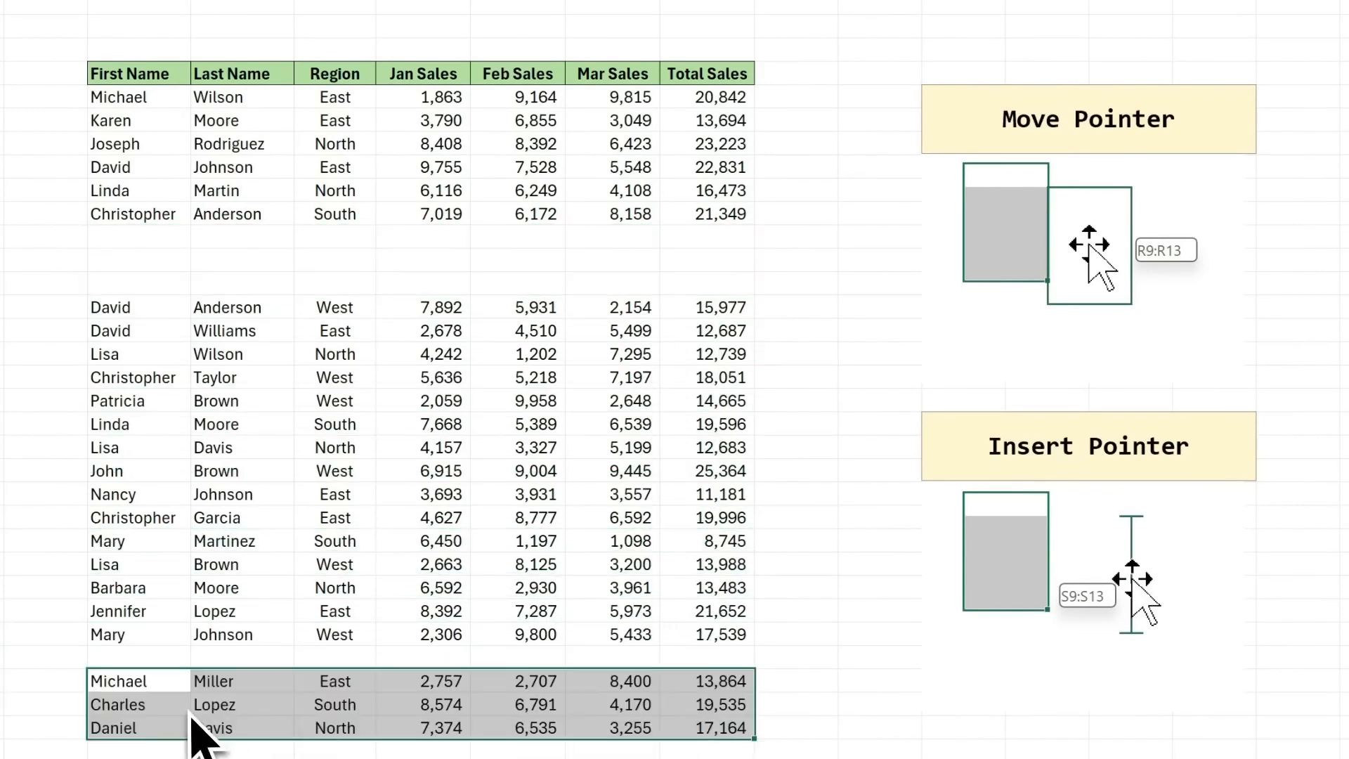
pyautogui.hotkey('ctrl', 'z')
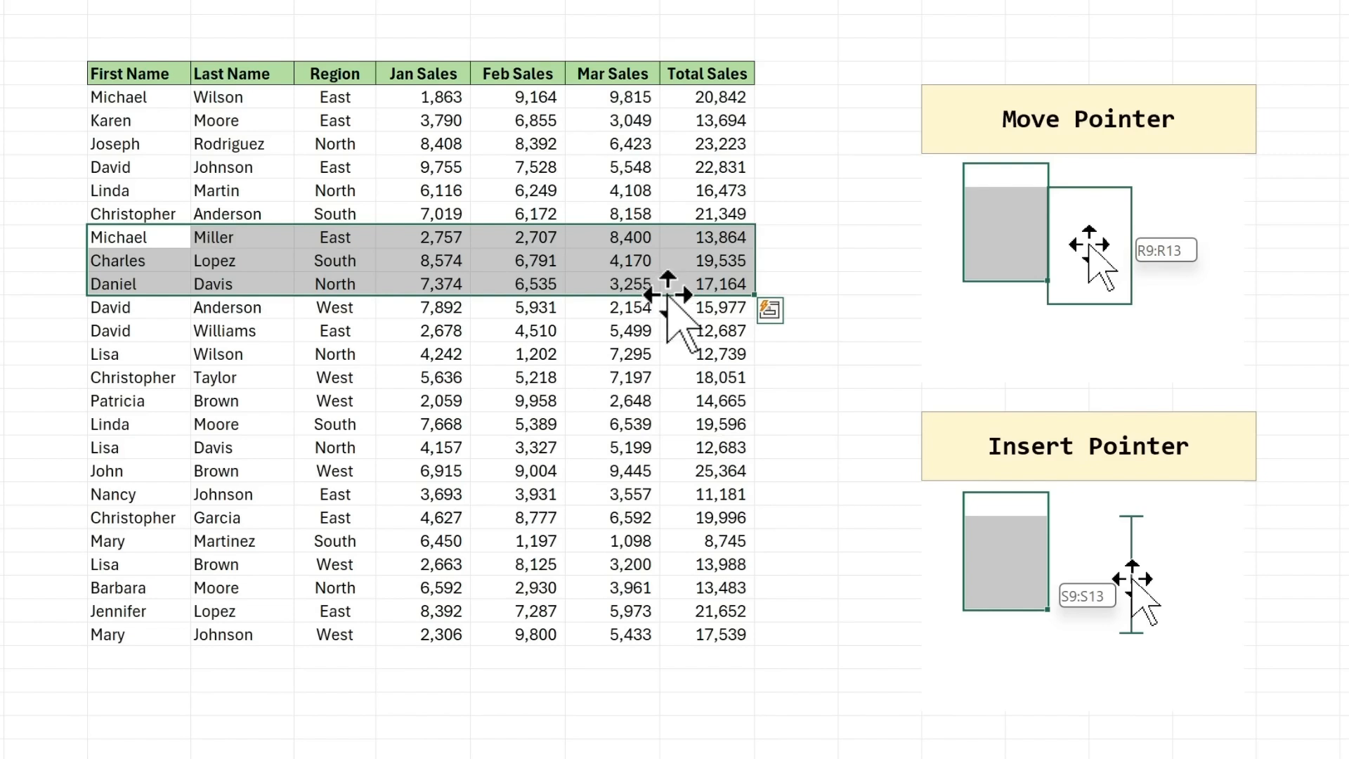
# - Move the range H12:N14 further down the sales data, inserting it between existing rows instead of overwriting them
pyautogui.moveTo(668, 295); pyautogui.dragTo(665, 329)
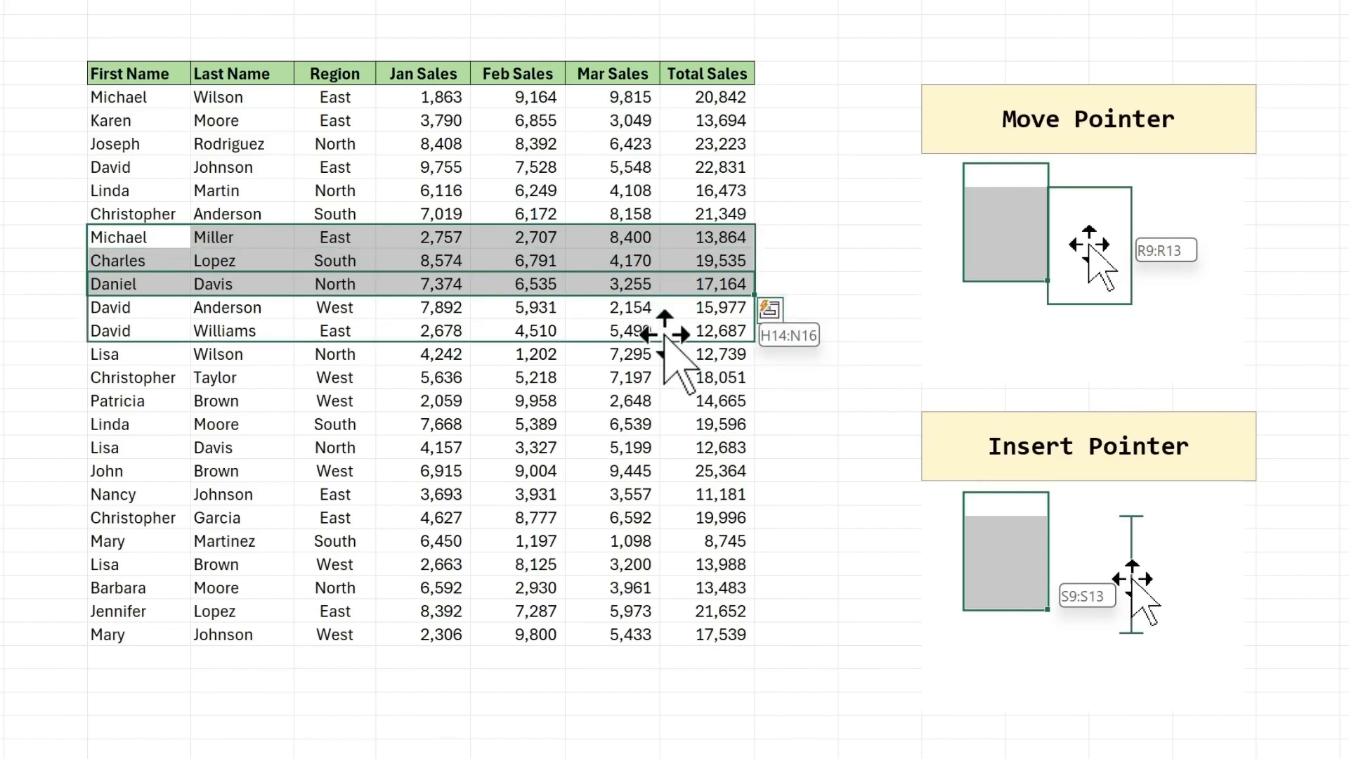
pyautogui.moveTo(665, 330); pyautogui.dragTo(687, 444)
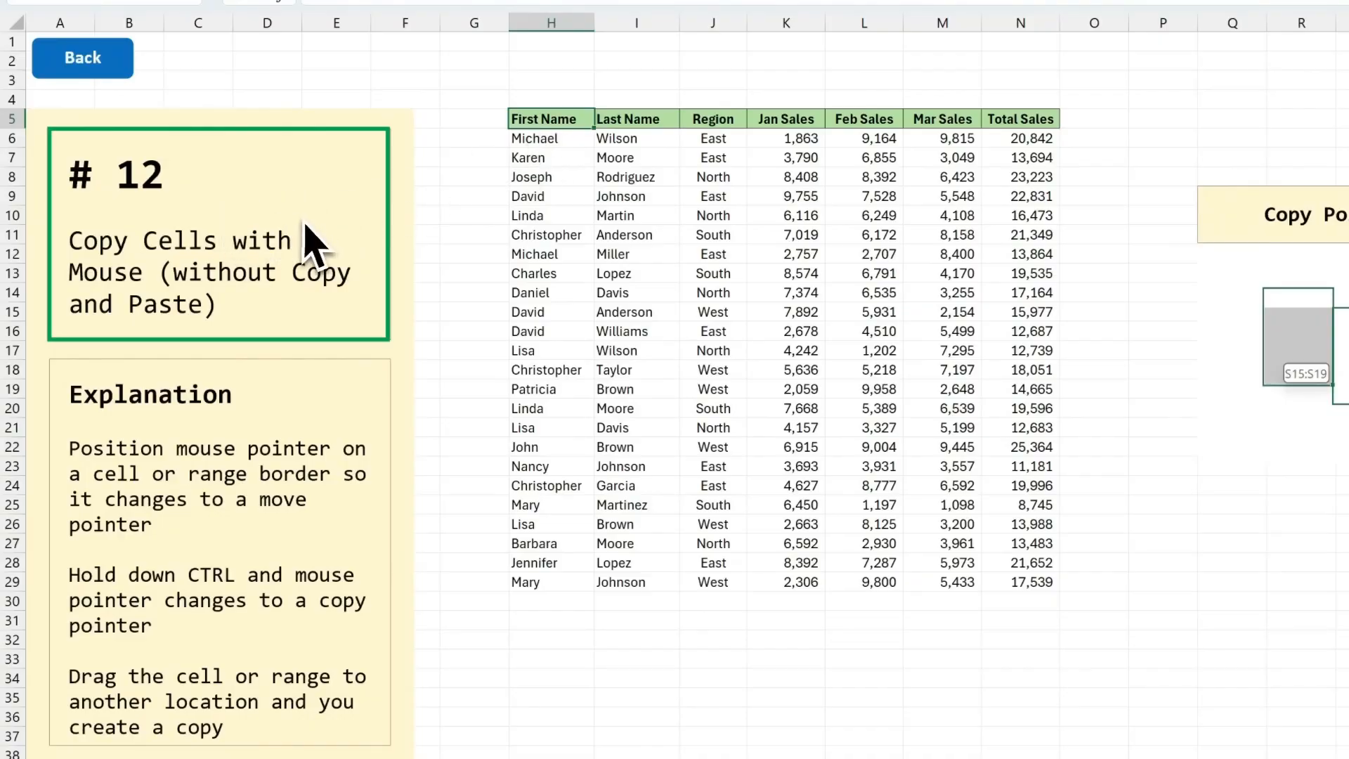
# - On the tip #12 sheet, copy the first three data rows H6:N8 directly below the data to H30:N32
pyautogui.moveTo(551, 140); pyautogui.dragTo(992, 183)
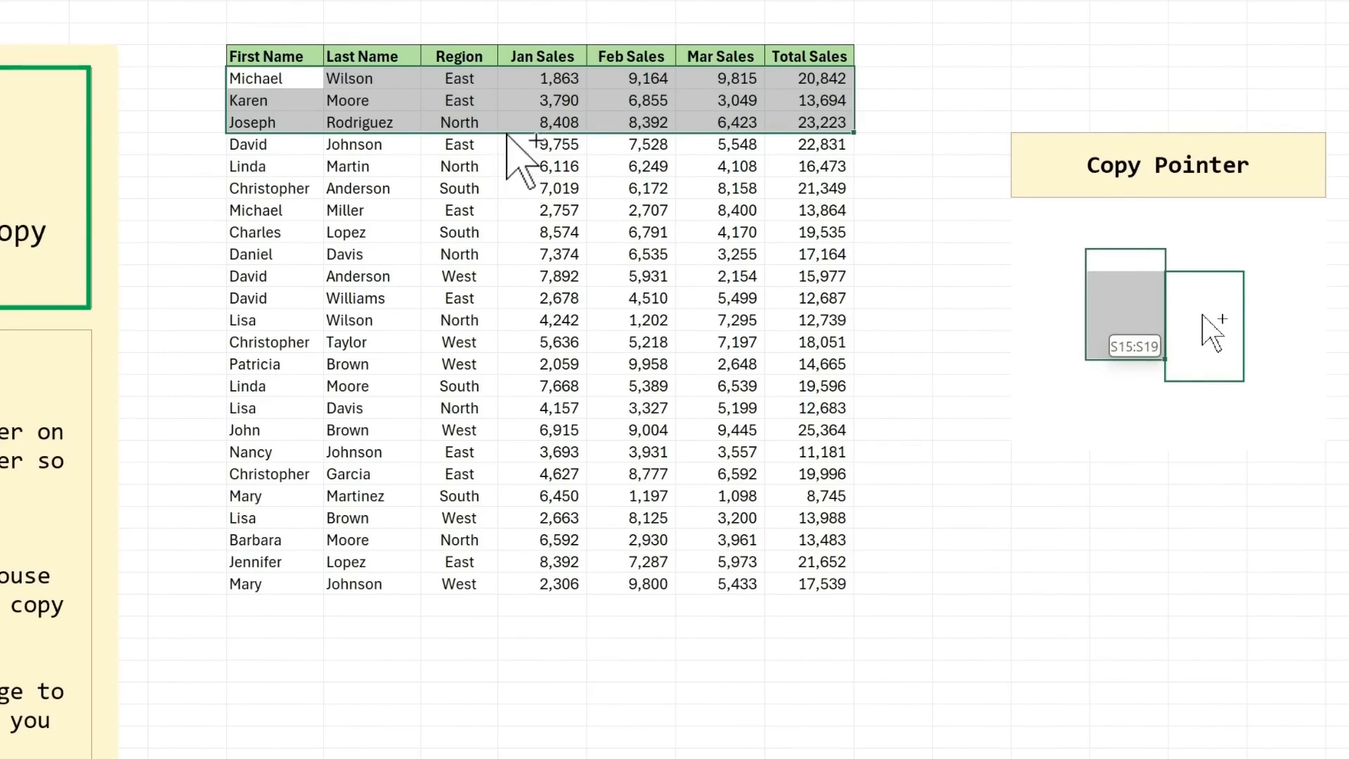
pyautogui.moveTo(507, 134); pyautogui.dragTo(531, 653)
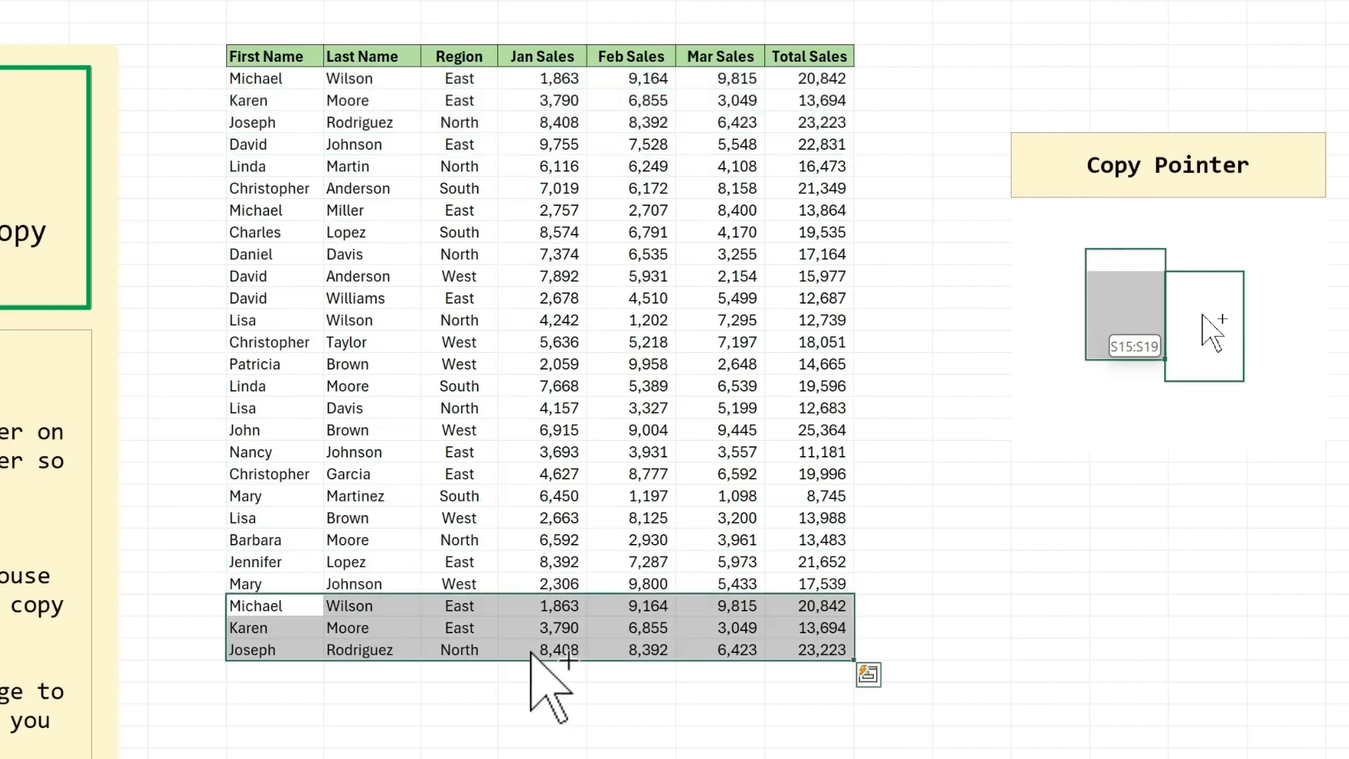